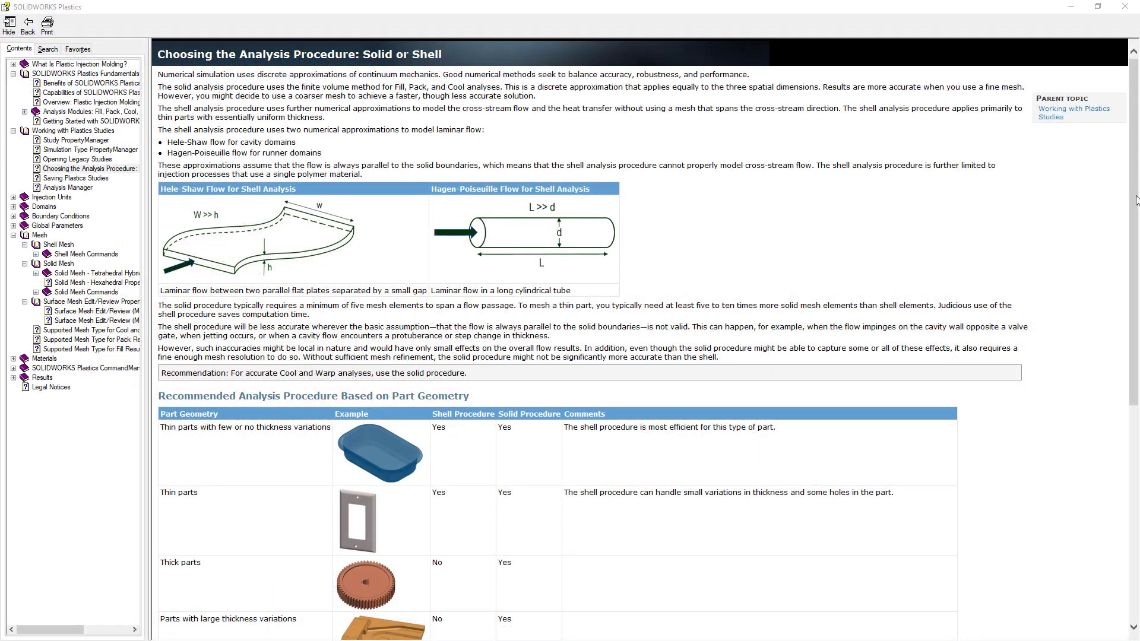
# Step: Scroll the solid-versus-shell help page down to the Recommended Analysis Procedure part-geometry table
pyautogui.click(1135, 200)
pyautogui.moveTo(1135, 201); pyautogui.dragTo(1137, 400)
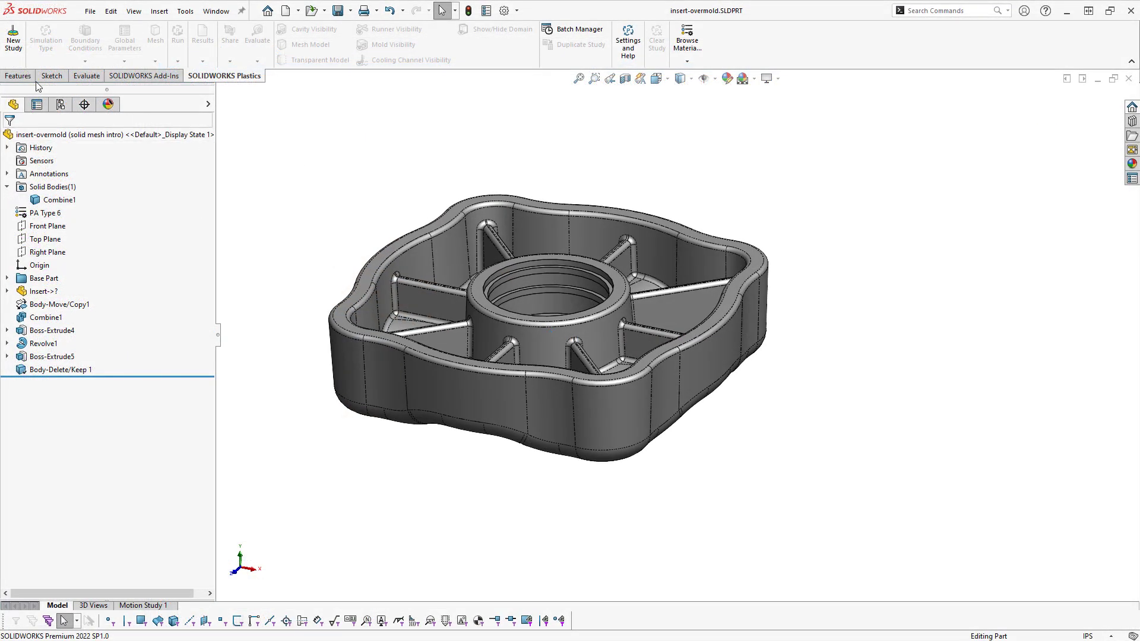
# Step: Create 'solid mesh intro Study' as a Single Material, Solid, Fill + Pack study
pyautogui.click(14, 38)
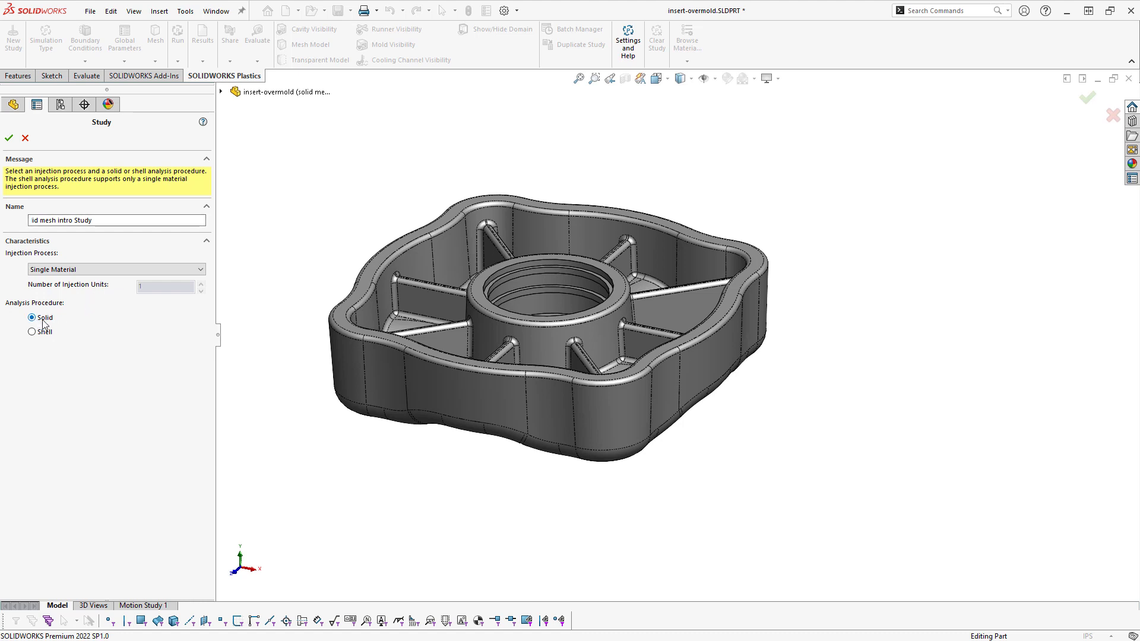
pyautogui.click(9, 138)
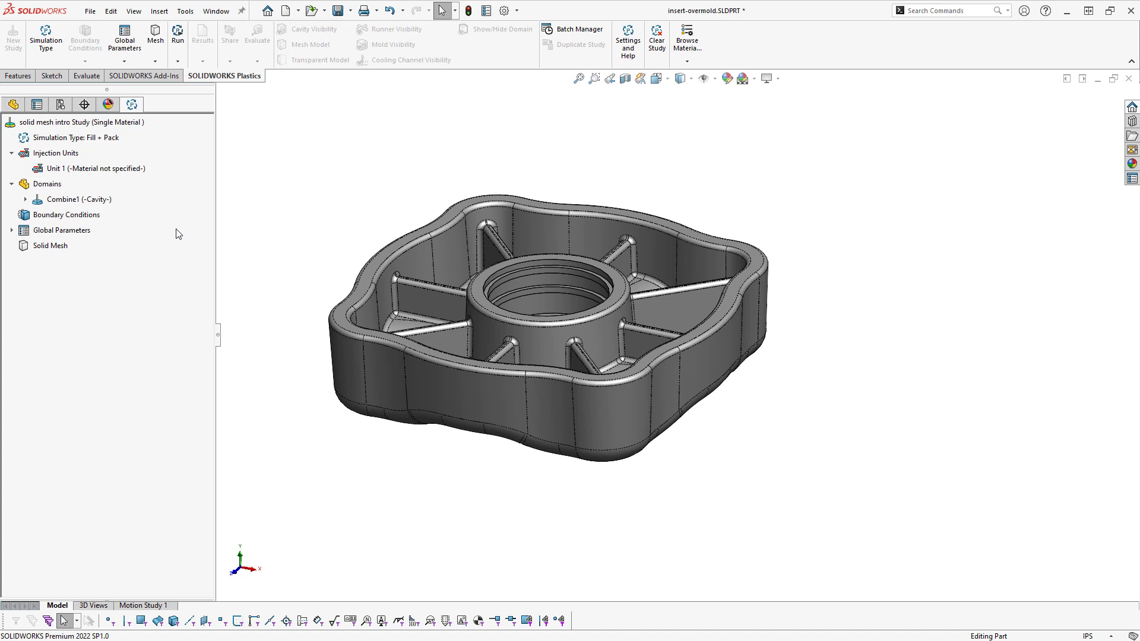
pyautogui.rightClick(48, 245)
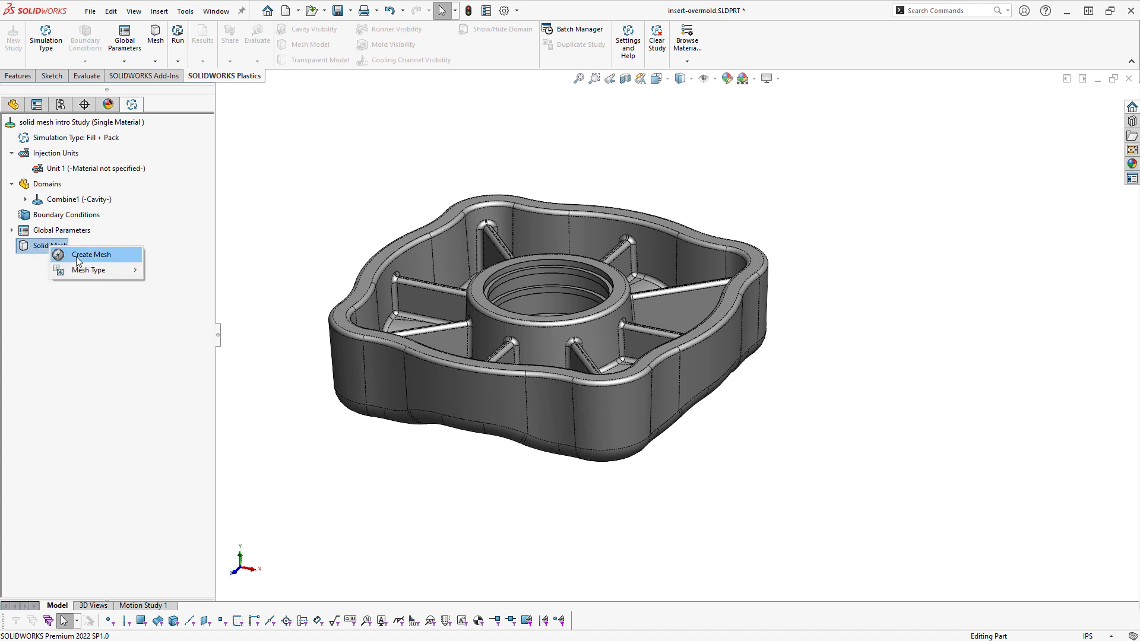
# Step: Generate a curvature-based surface mesh of 17482 elements and 8743 nodes, then advance to Step 2
pyautogui.click(77, 260)
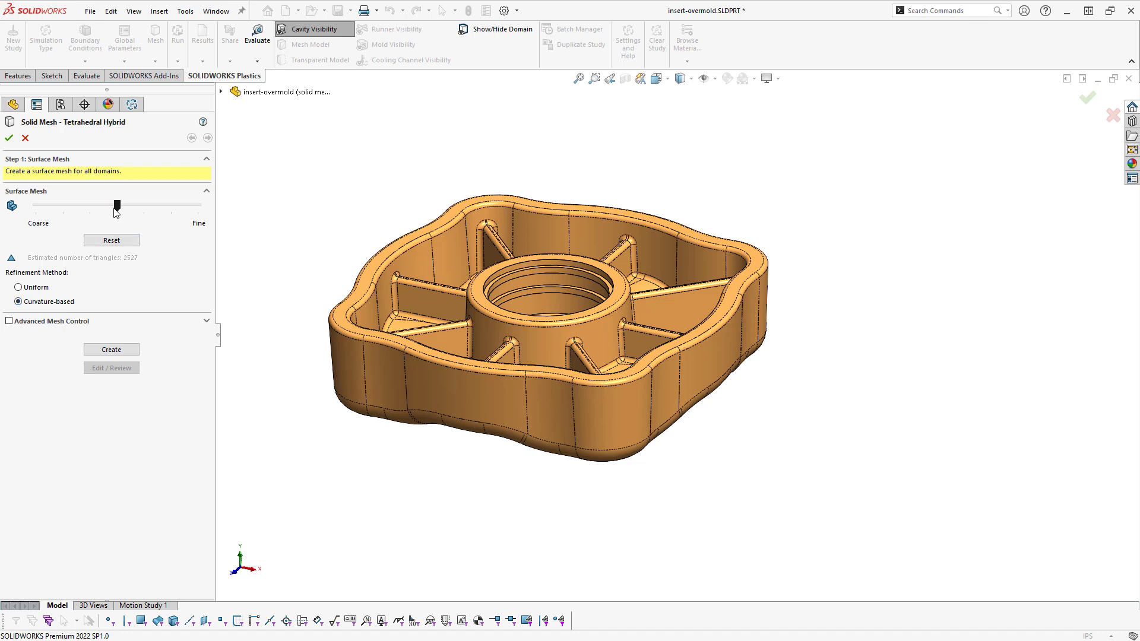
pyautogui.click(111, 350)
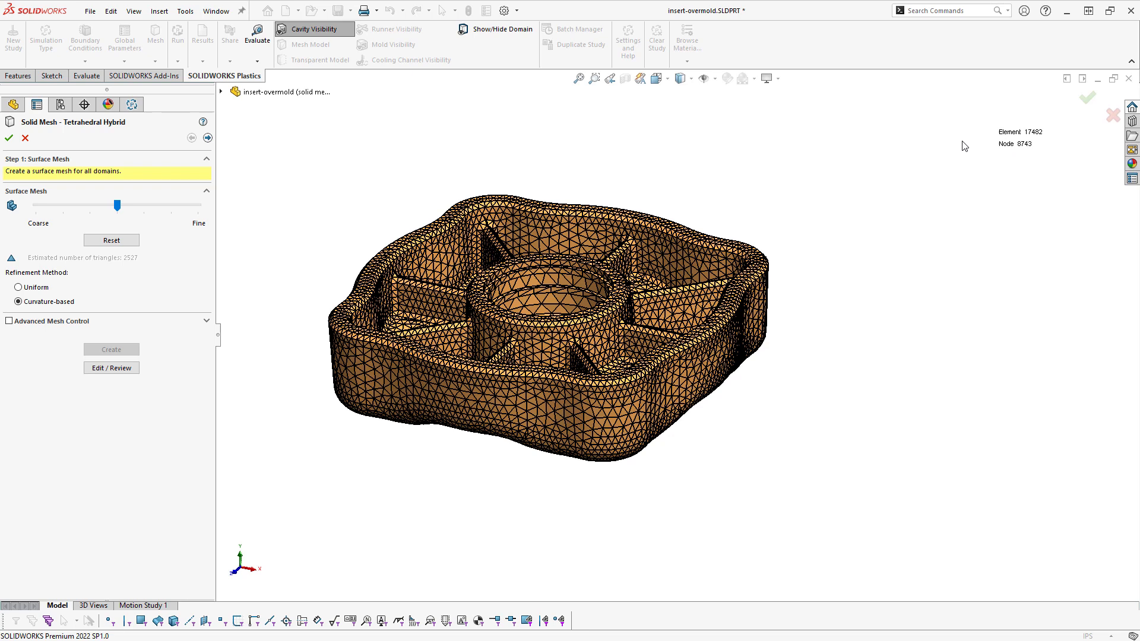
pyautogui.click(208, 138)
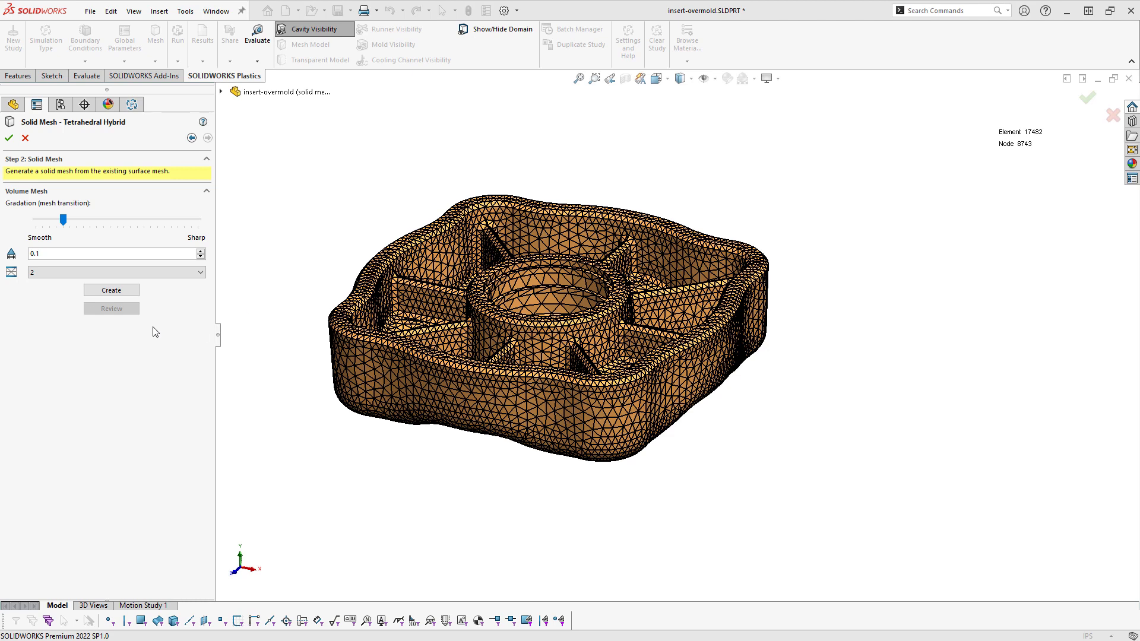
# Step: Generate and inspect the 76196-element, 28353-node tetrahedral solid mesh, then accept it
pyautogui.click(110, 292)
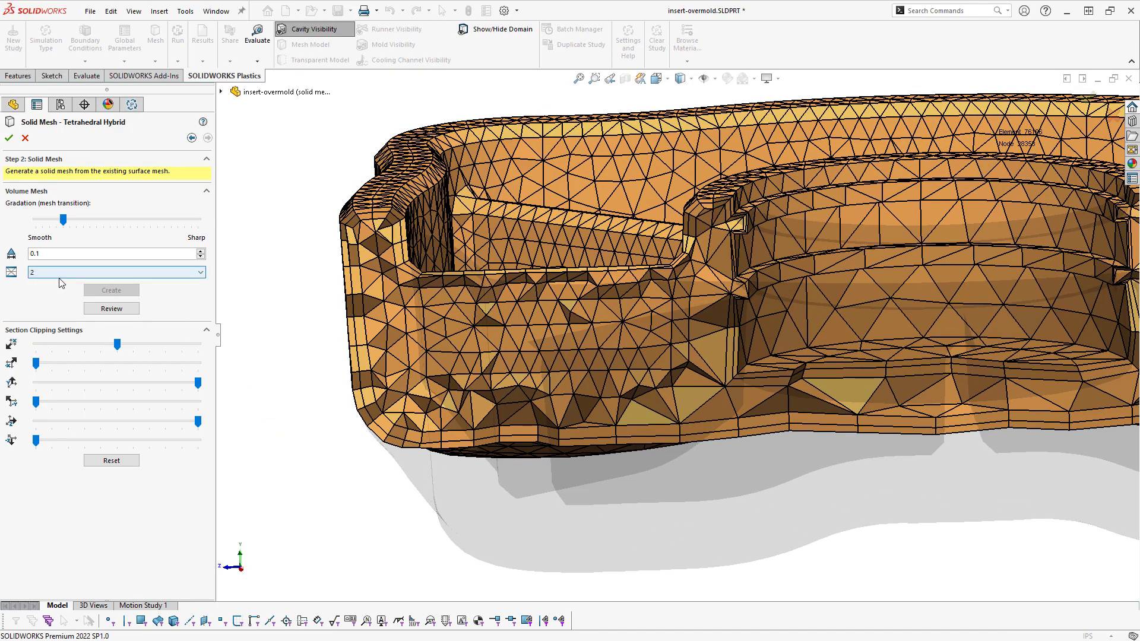
pyautogui.scroll(-5, 424, 260)
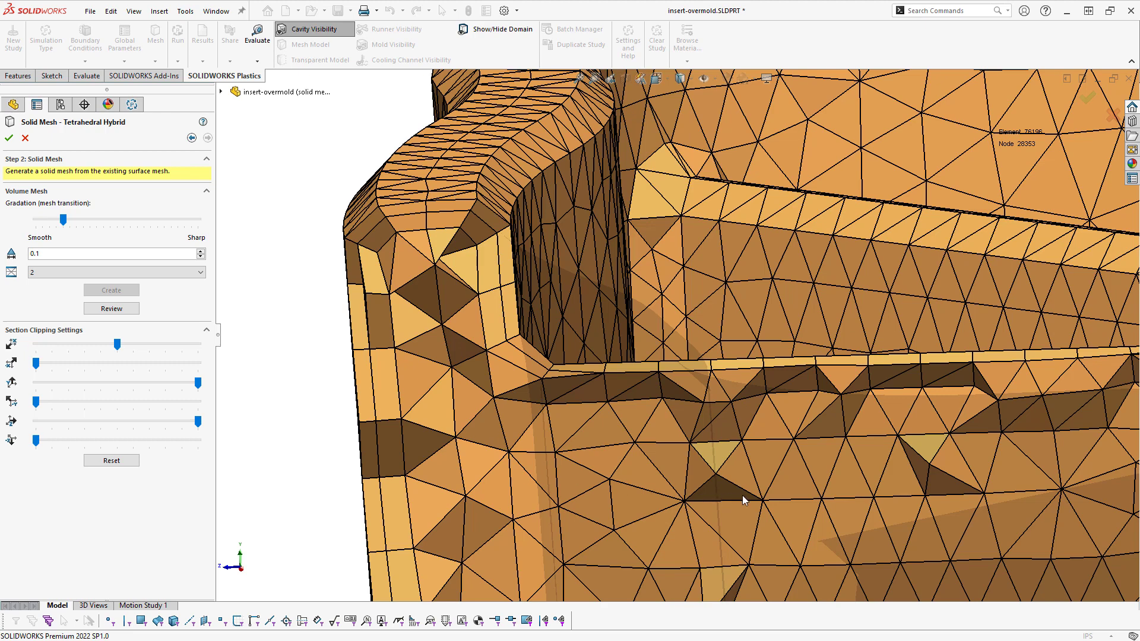
pyautogui.scroll(10, 846, 487)
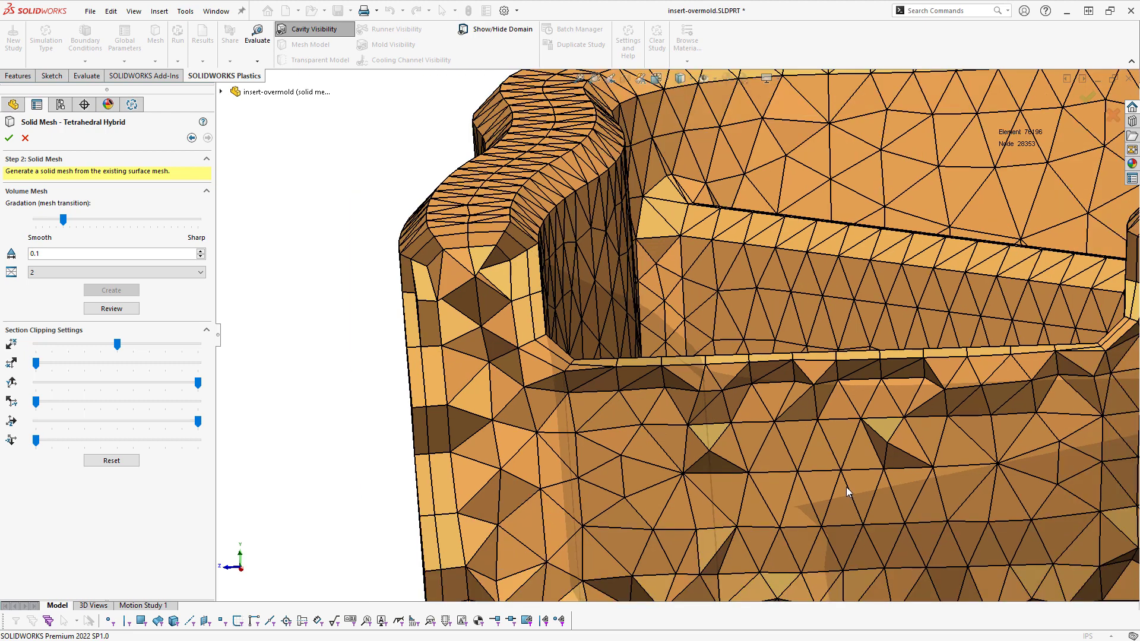
pyautogui.scroll(-5, 985, 335)
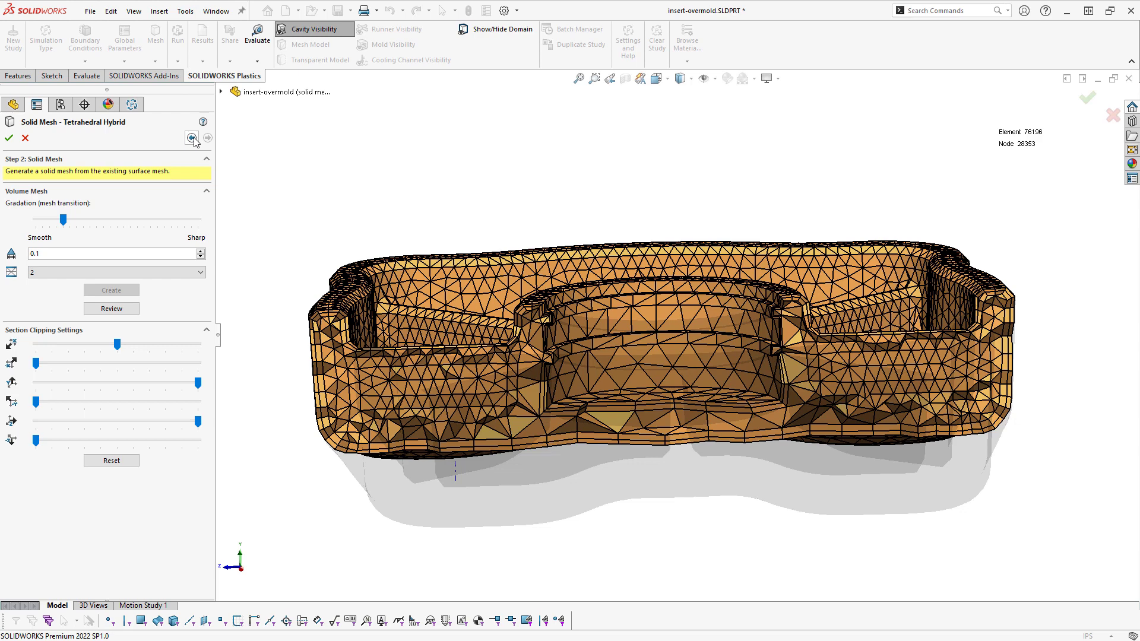
pyautogui.click(9, 138)
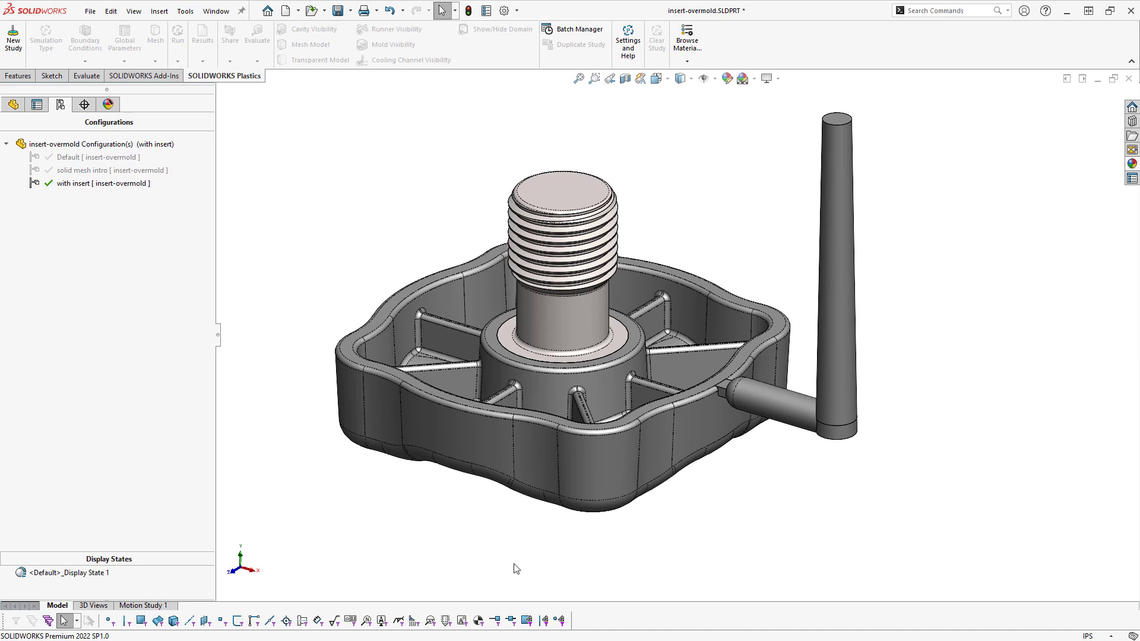
# Step: Create 'with insert Study' and assign Combine1 as the cavity domain
pyautogui.click(13, 41)
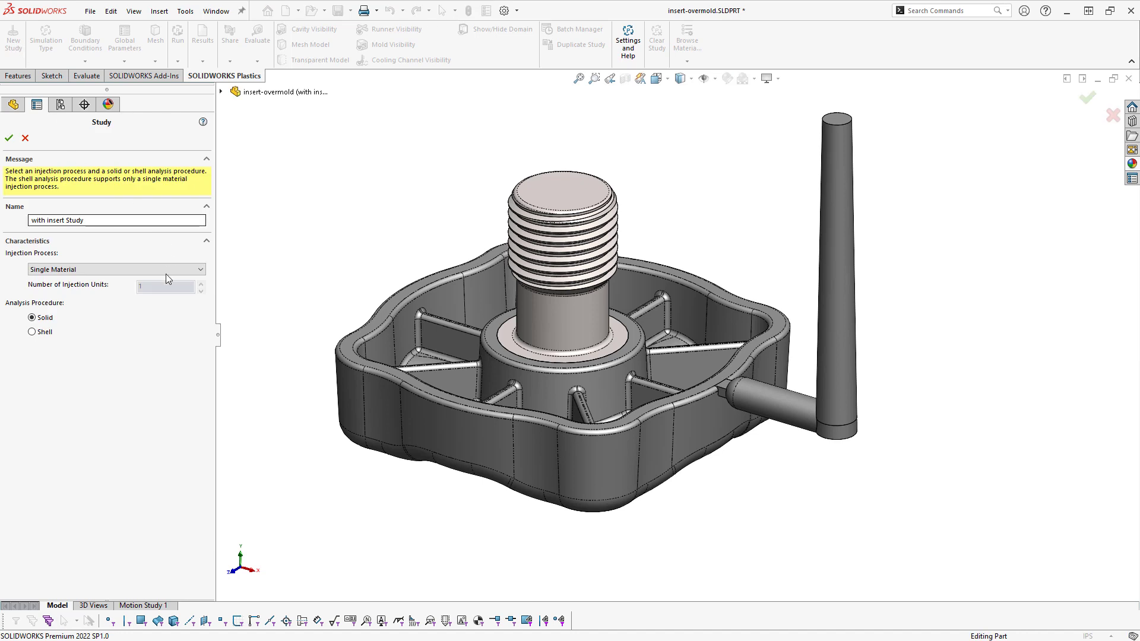
pyautogui.click(9, 138)
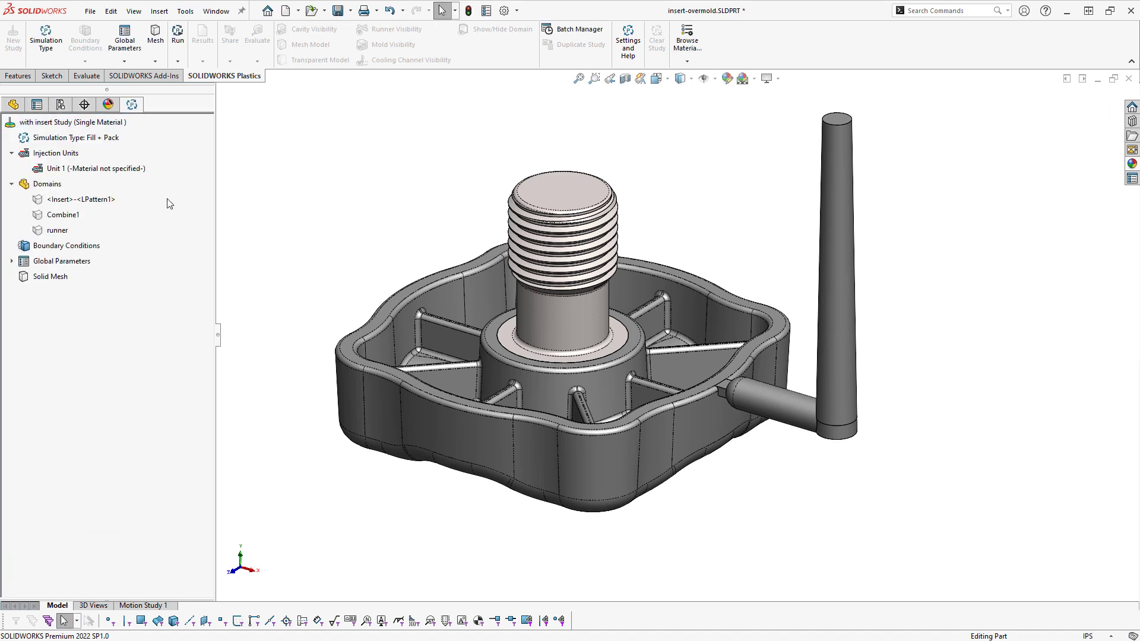
pyautogui.click(63, 215)
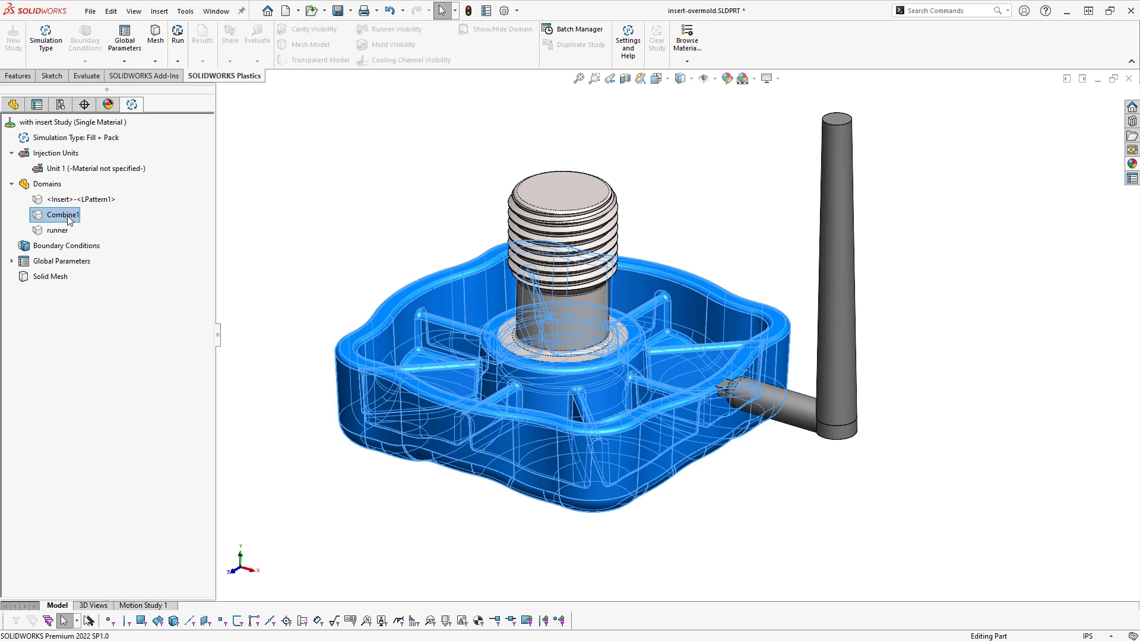
pyautogui.rightClick(69, 220)
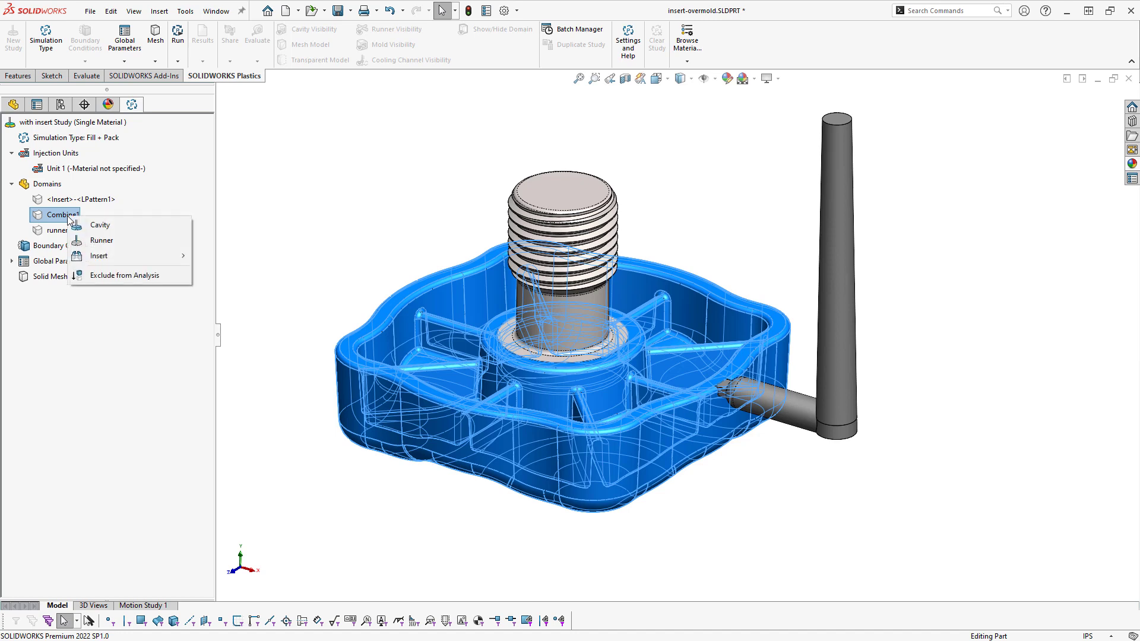
pyautogui.click(98, 225)
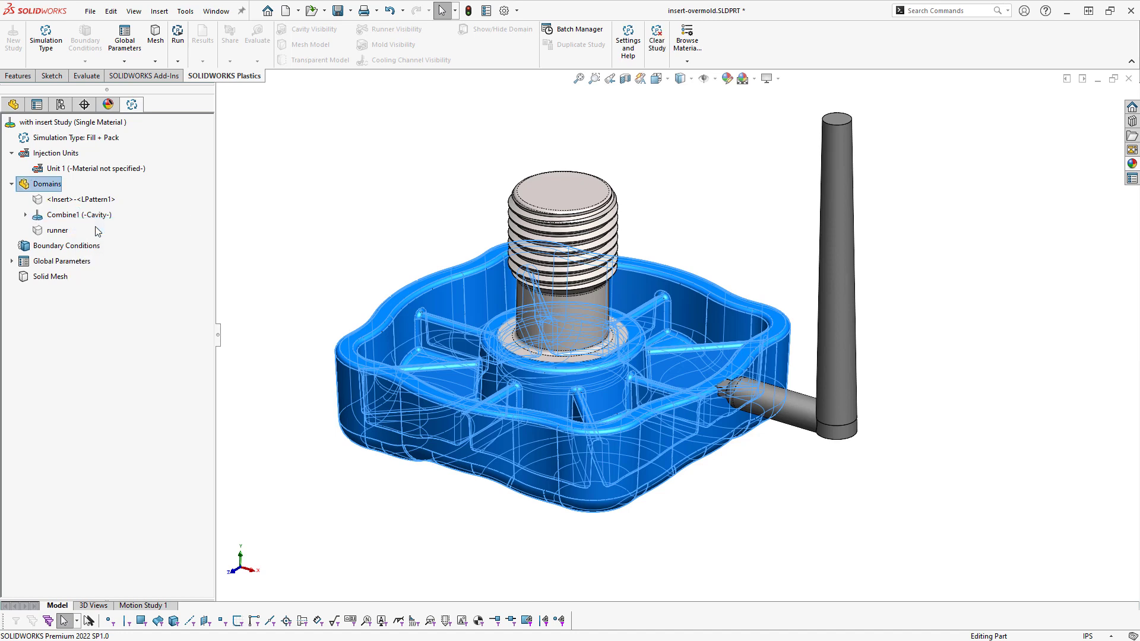
# Step: Make the runner body a runner domain
pyautogui.click(59, 232)
pyautogui.rightClick(58, 231)
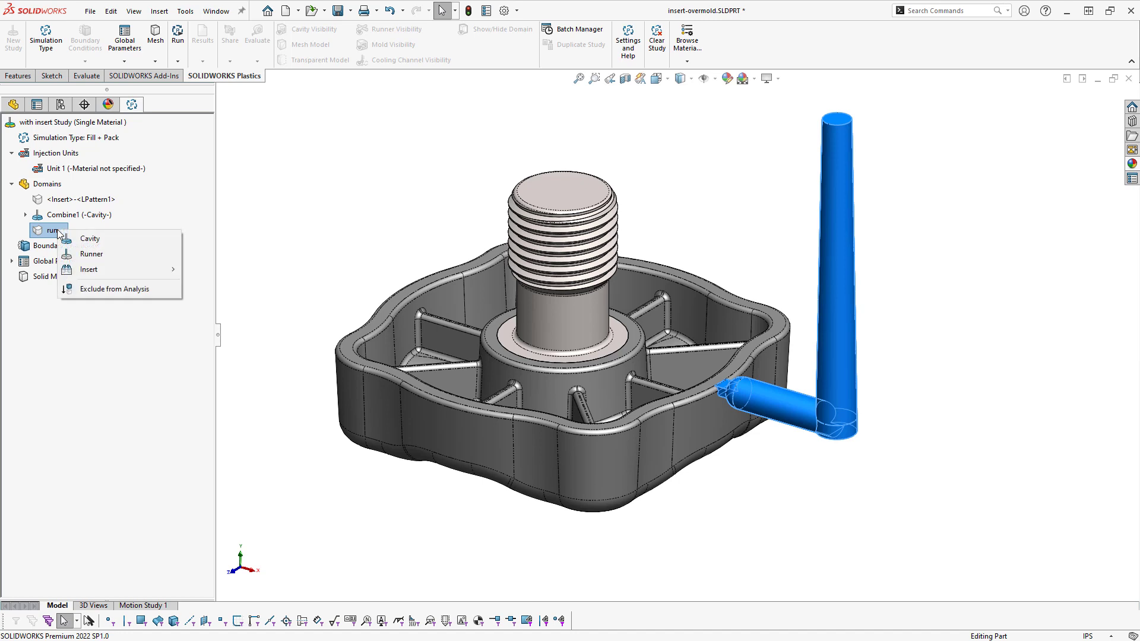
pyautogui.click(92, 254)
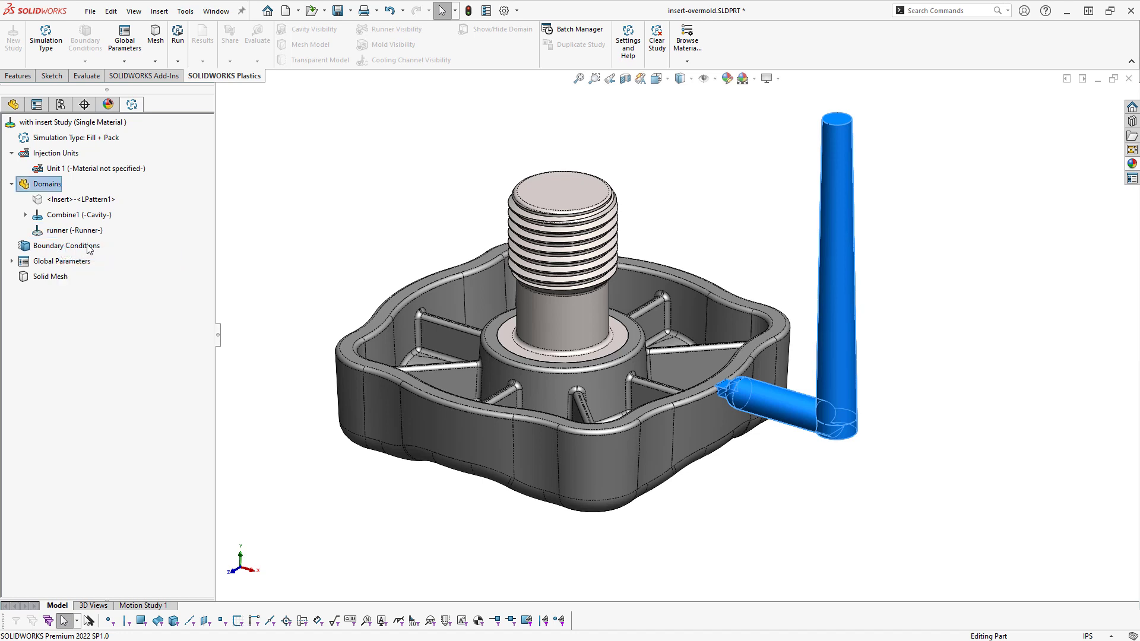
pyautogui.rightClick(60, 203)
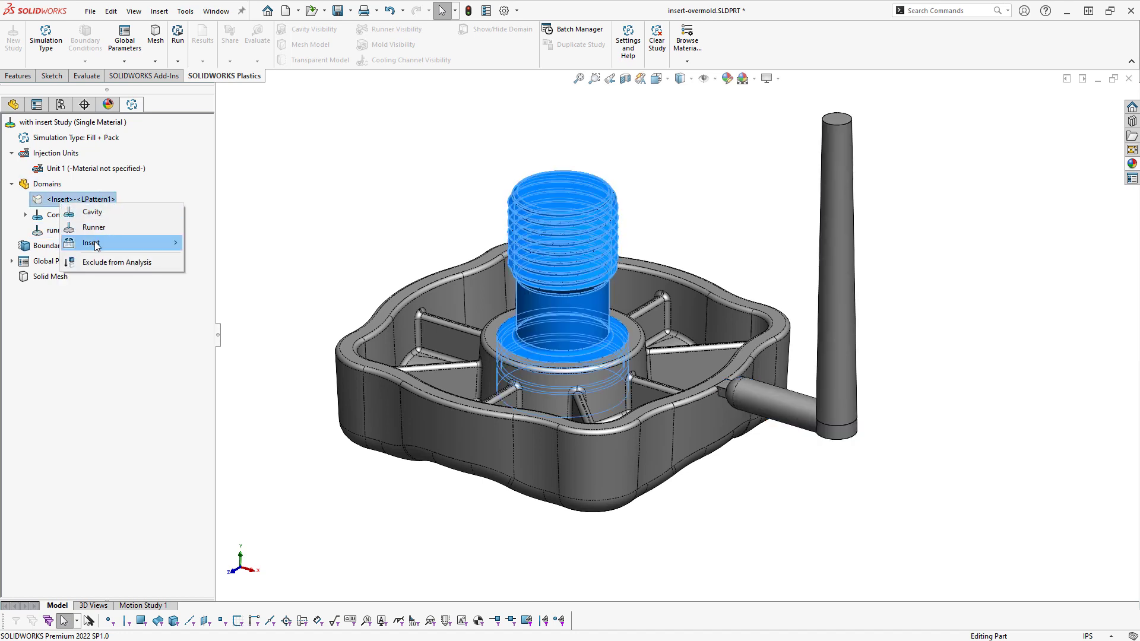
pyautogui.moveTo(94, 241)
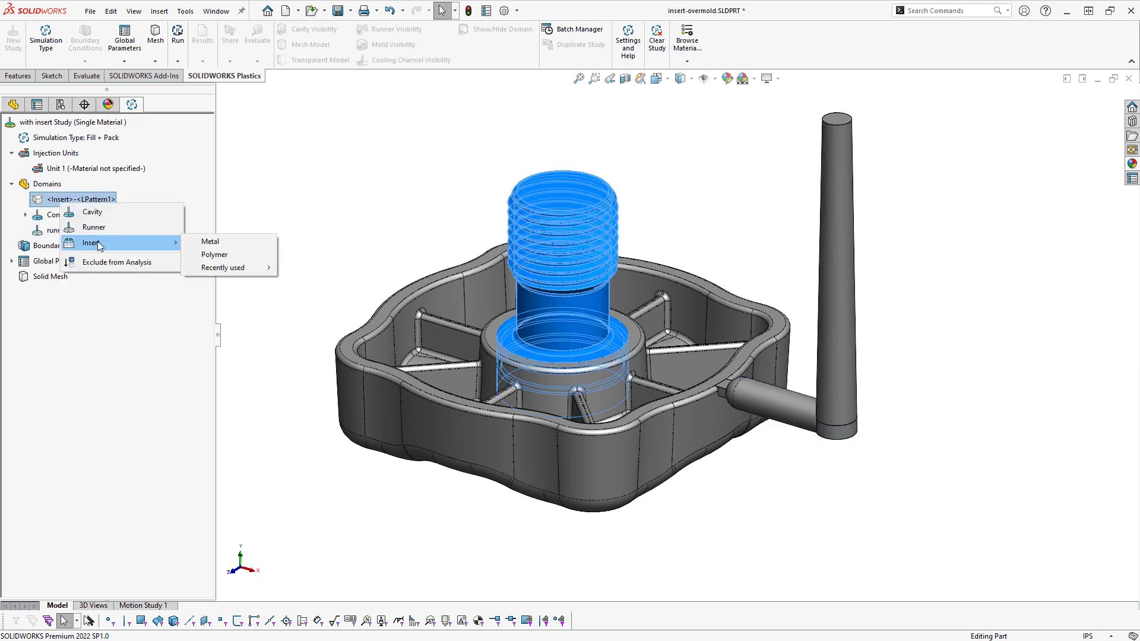
# Step: Assign Steel - 420SS as the insert body's material
pyautogui.click(224, 243)
pyautogui.scroll(-3, 414, 391)
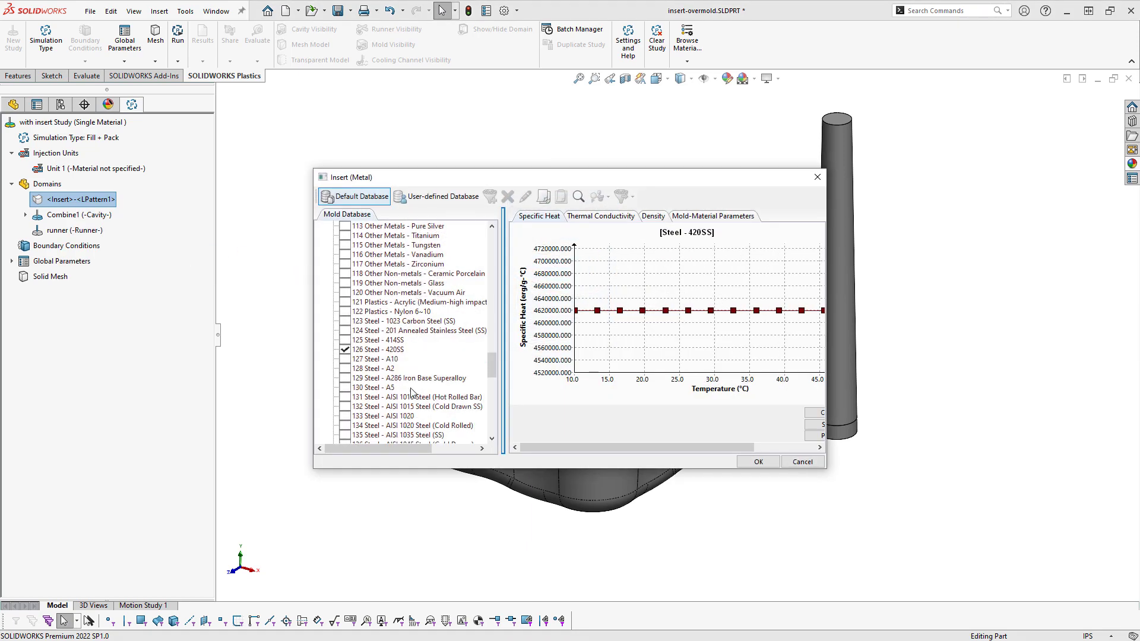
pyautogui.click(378, 350)
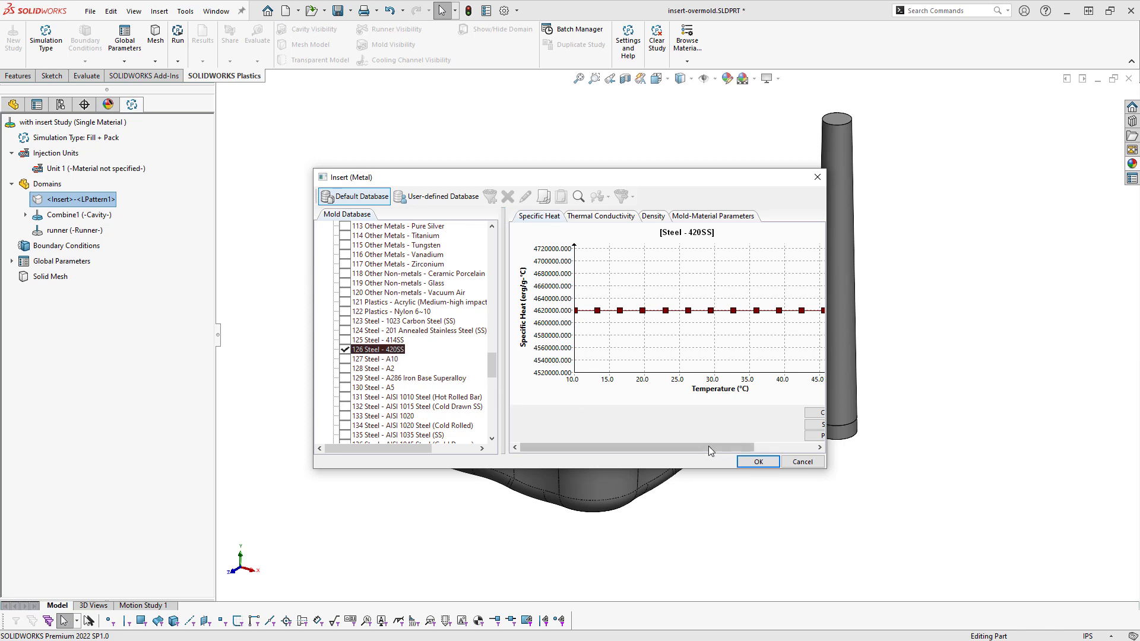
pyautogui.click(753, 462)
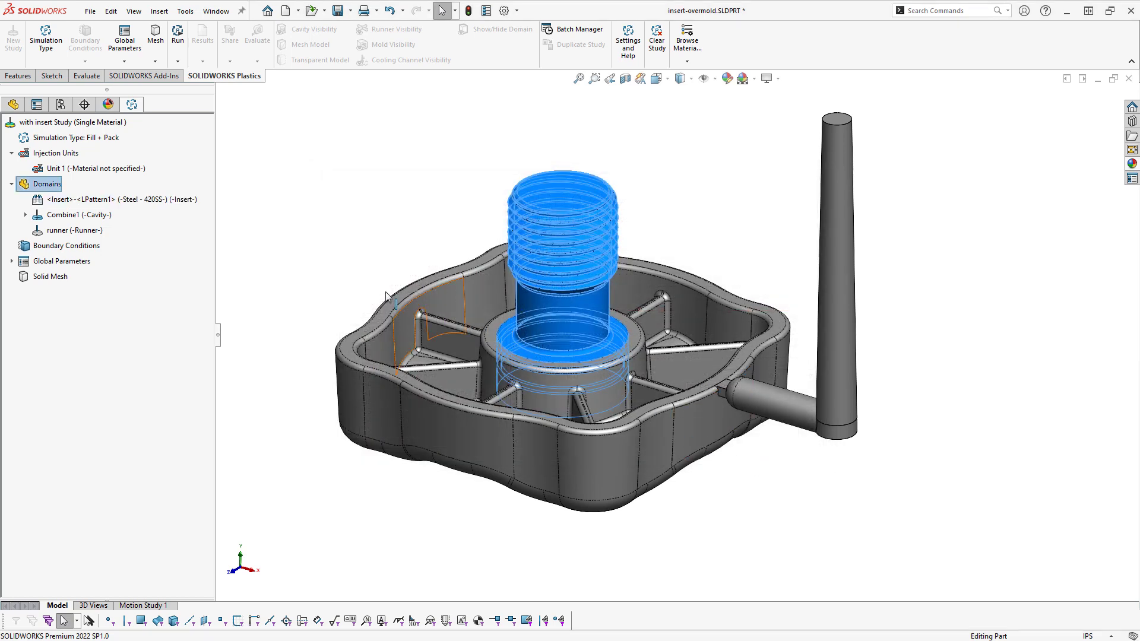
# Step: Keep the insert's initial temperature at 30 °C in Insert Properties and confirm
pyautogui.rightClick(56, 200)
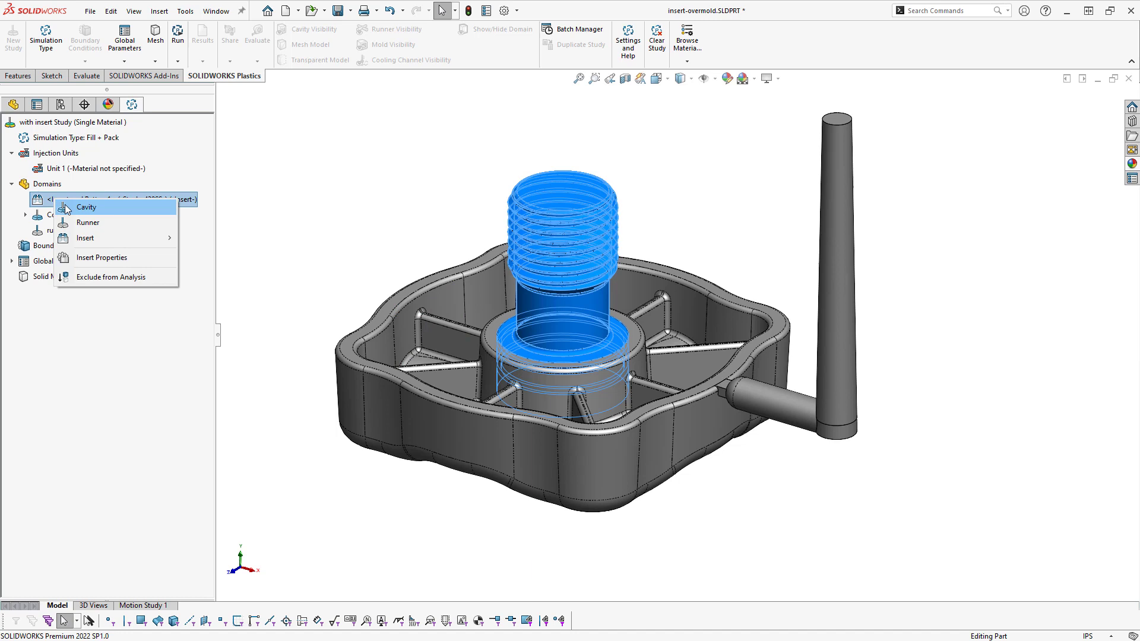
pyautogui.click(96, 258)
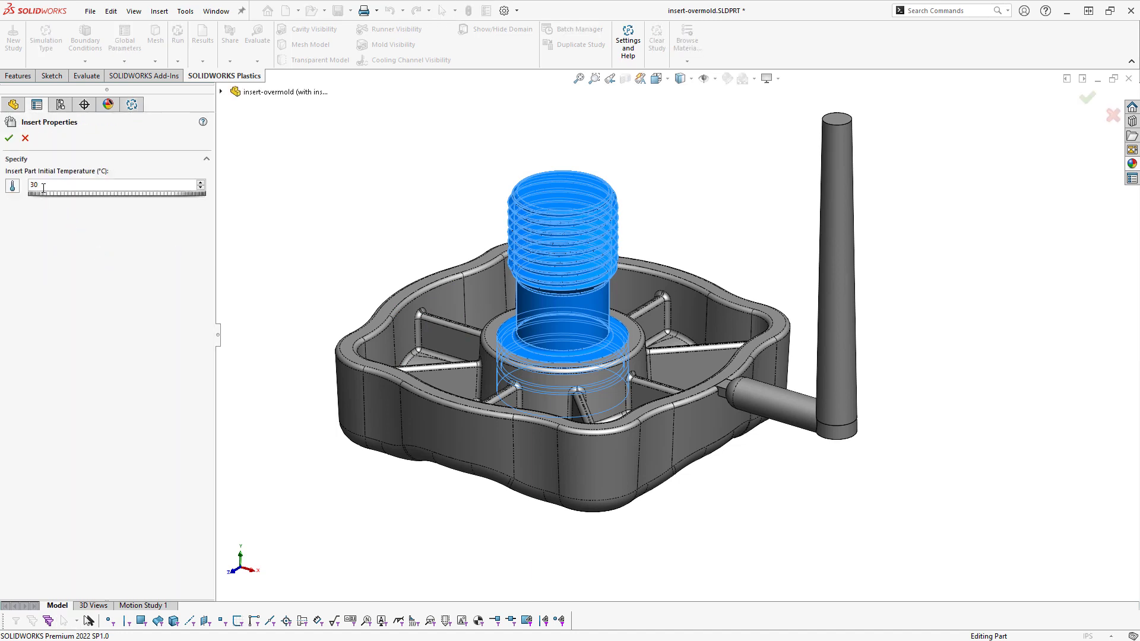
pyautogui.click(9, 139)
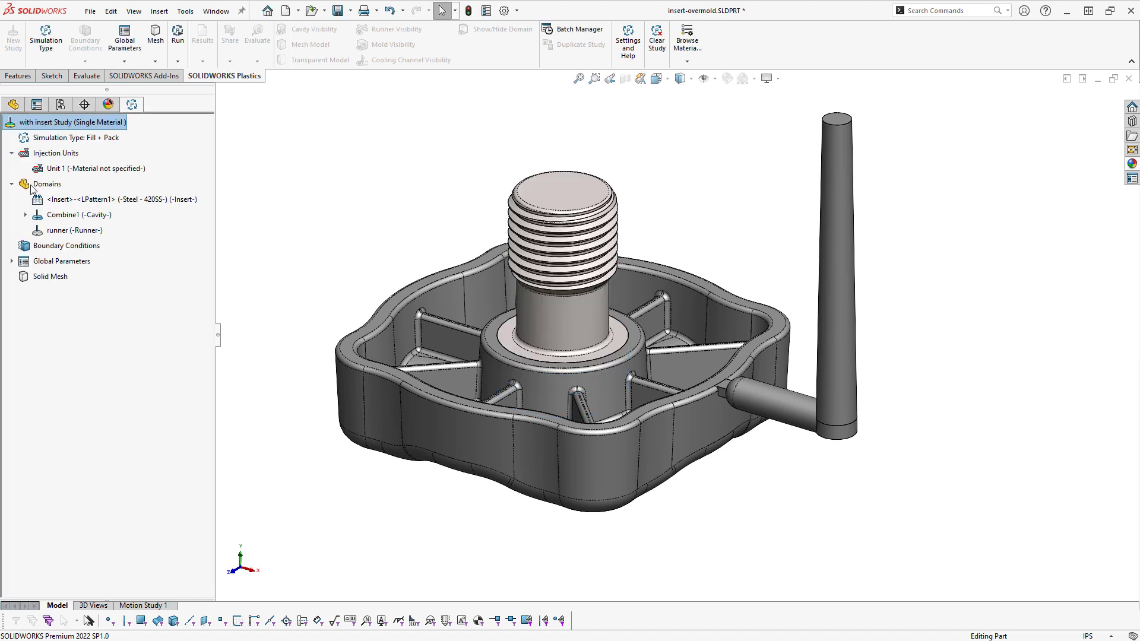
# Step: Assign the recently used ULTRAMID B3EG6 polymer to Unit 1
pyautogui.rightClick(69, 170)
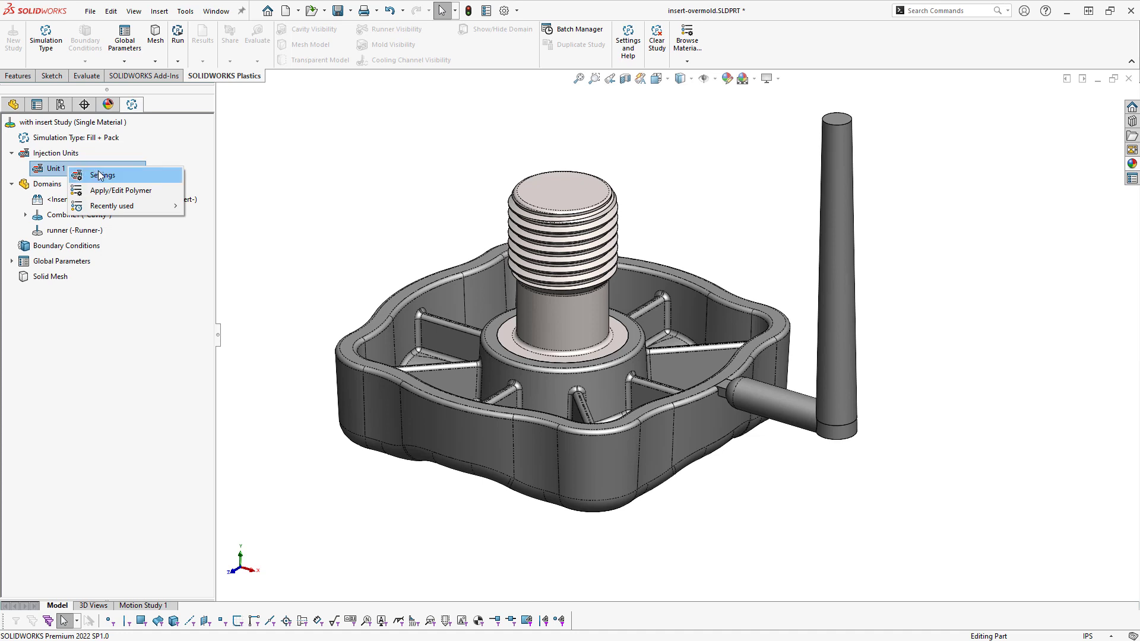
pyautogui.moveTo(127, 210)
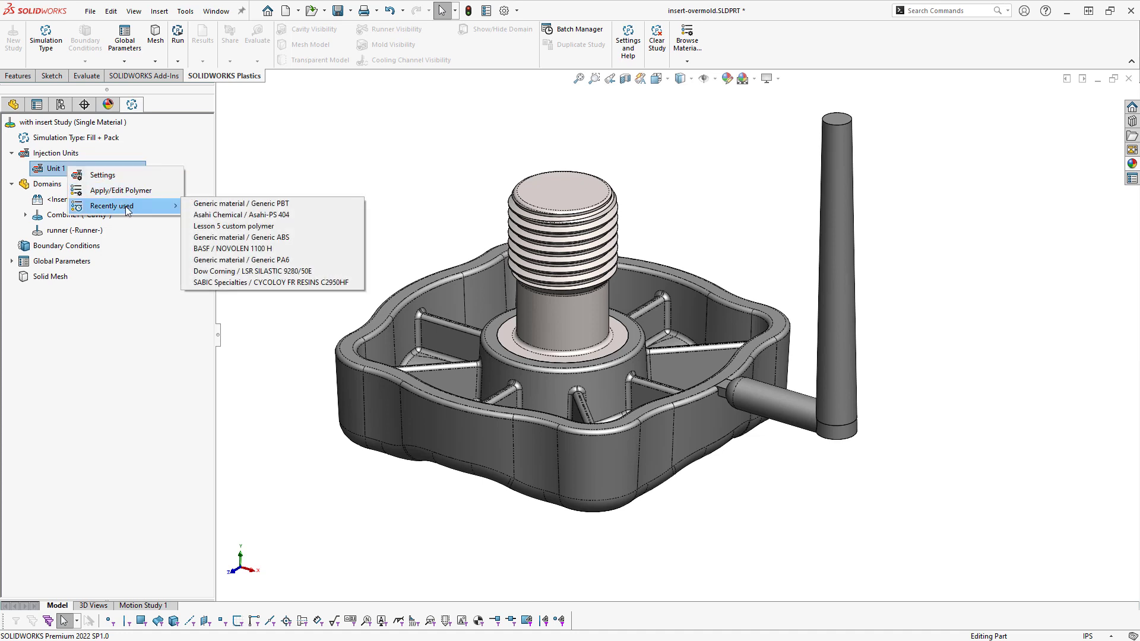
pyautogui.click(237, 214)
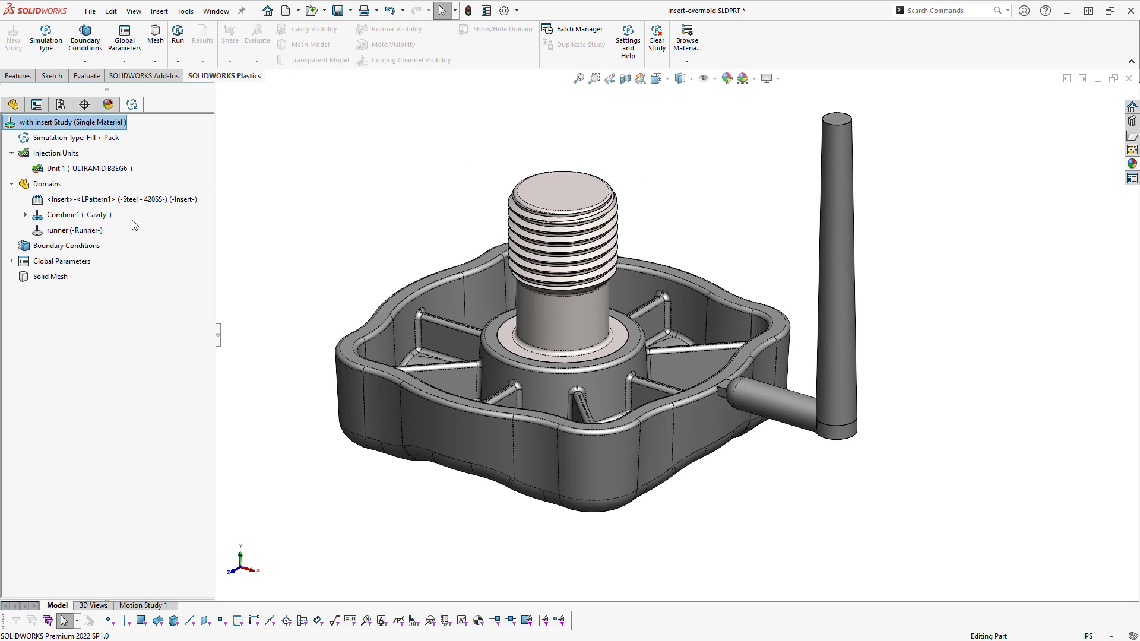
# Step: Place an injection location on the sprue's top face
pyautogui.click(70, 246)
pyautogui.rightClick(70, 245)
pyautogui.press('Escape')
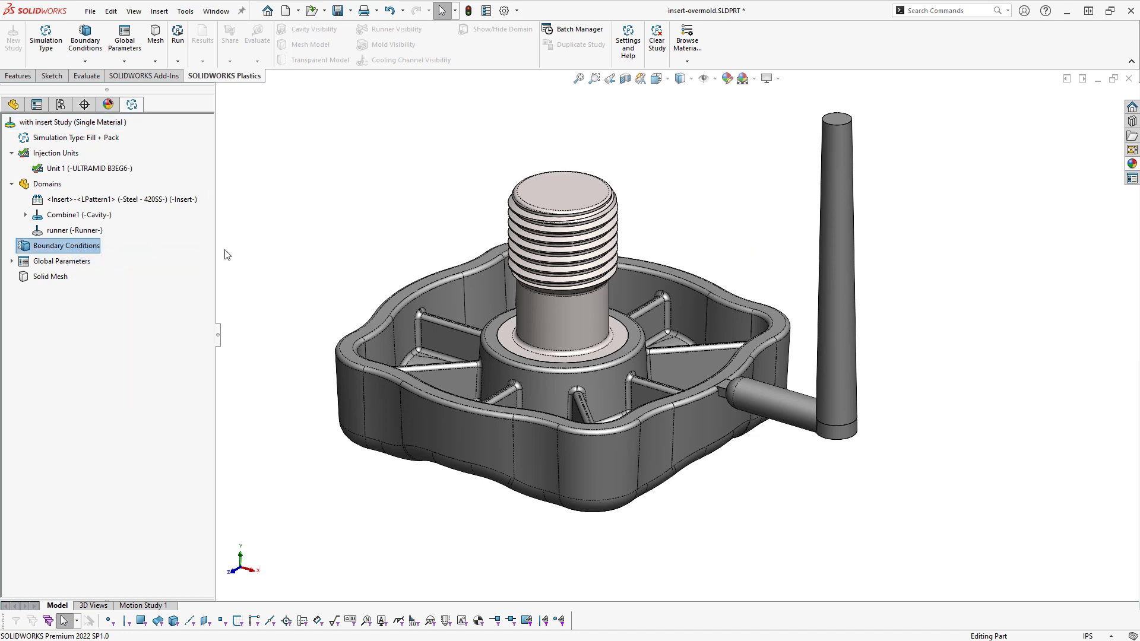
pyautogui.click(843, 122)
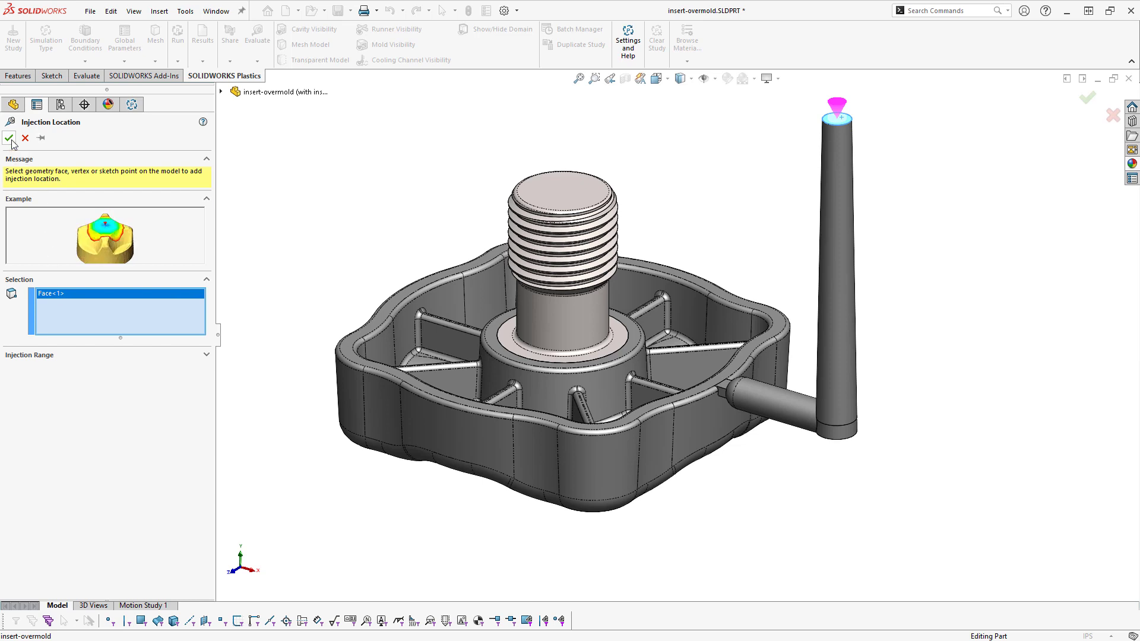
pyautogui.press('Return')
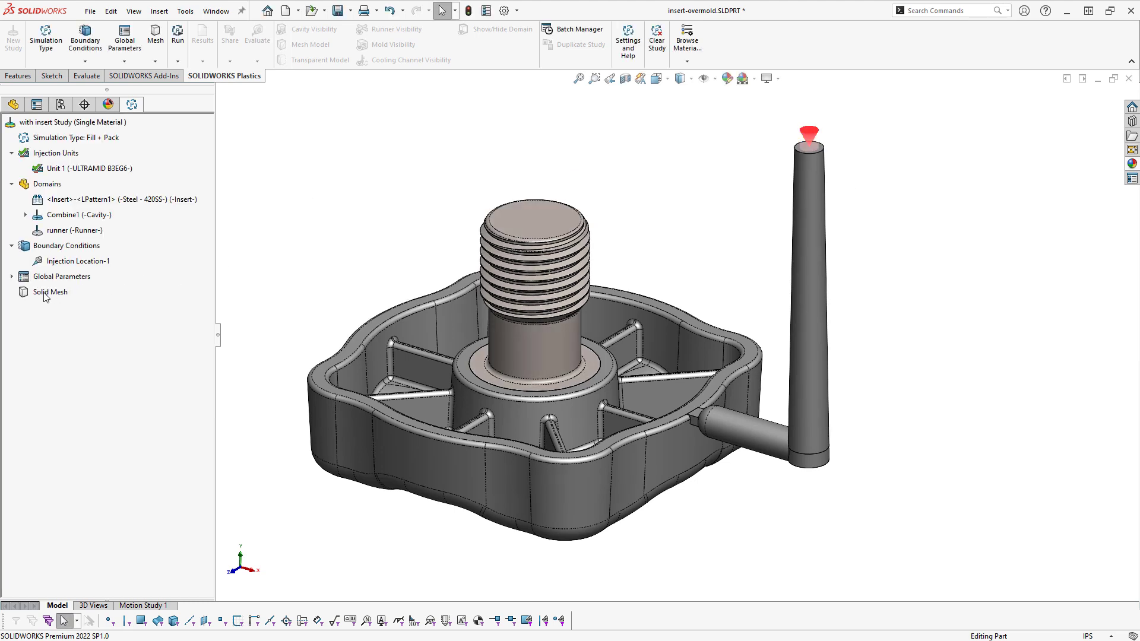
# Step: Start a mesh with Advanced Mesh Control and select the four gate faces for refinement
pyautogui.rightClick(46, 293)
pyautogui.click(76, 303)
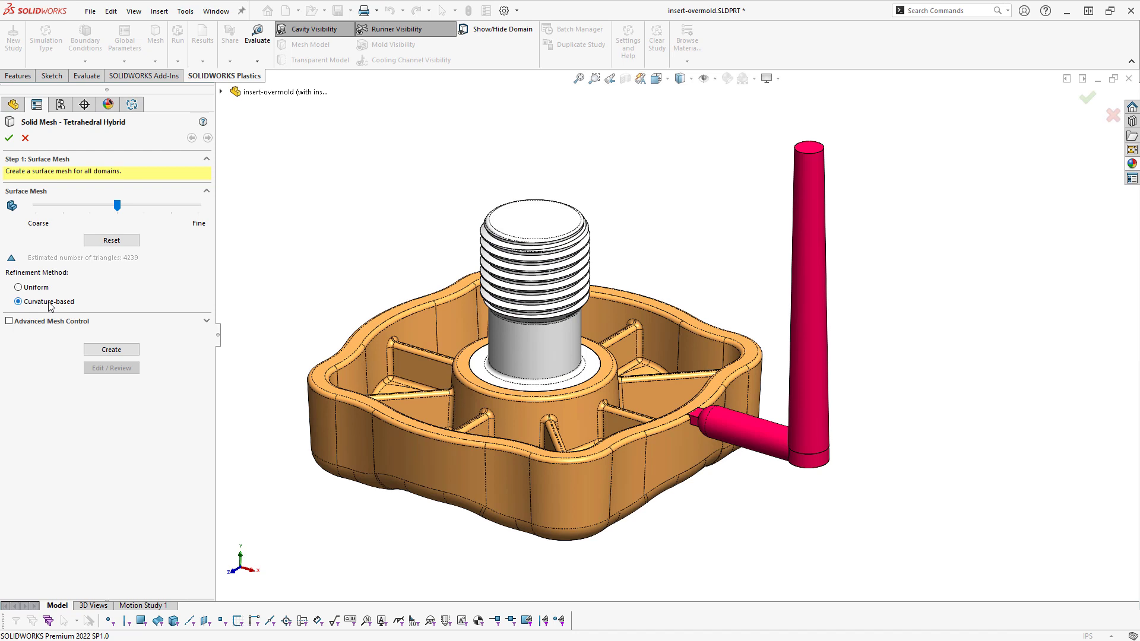
pyautogui.click(43, 322)
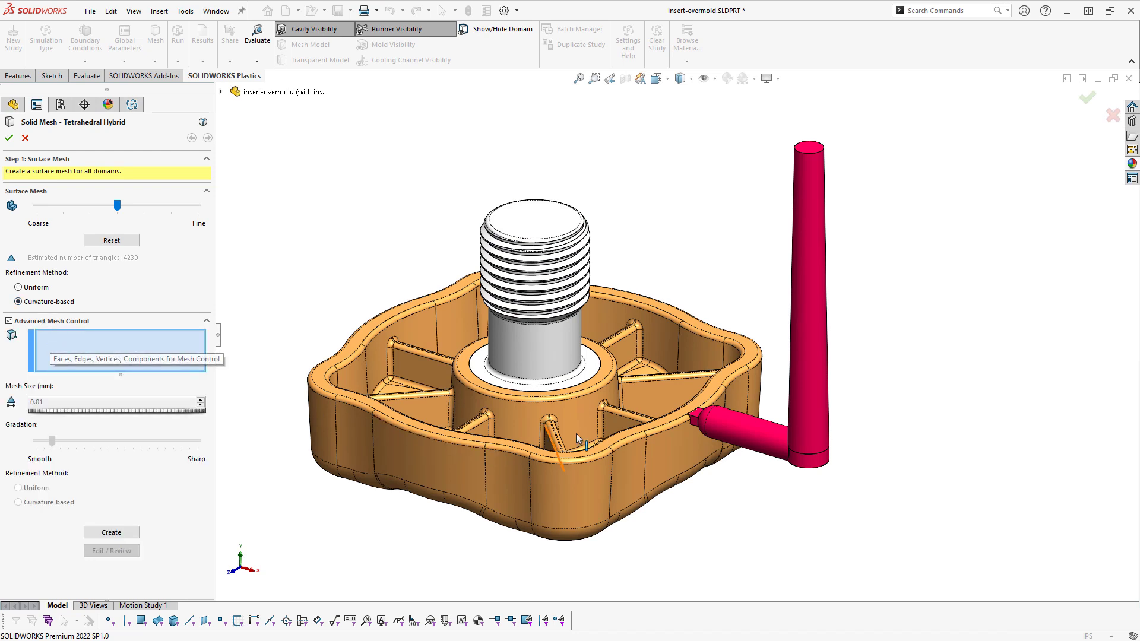
pyautogui.scroll(-10, 692, 400)
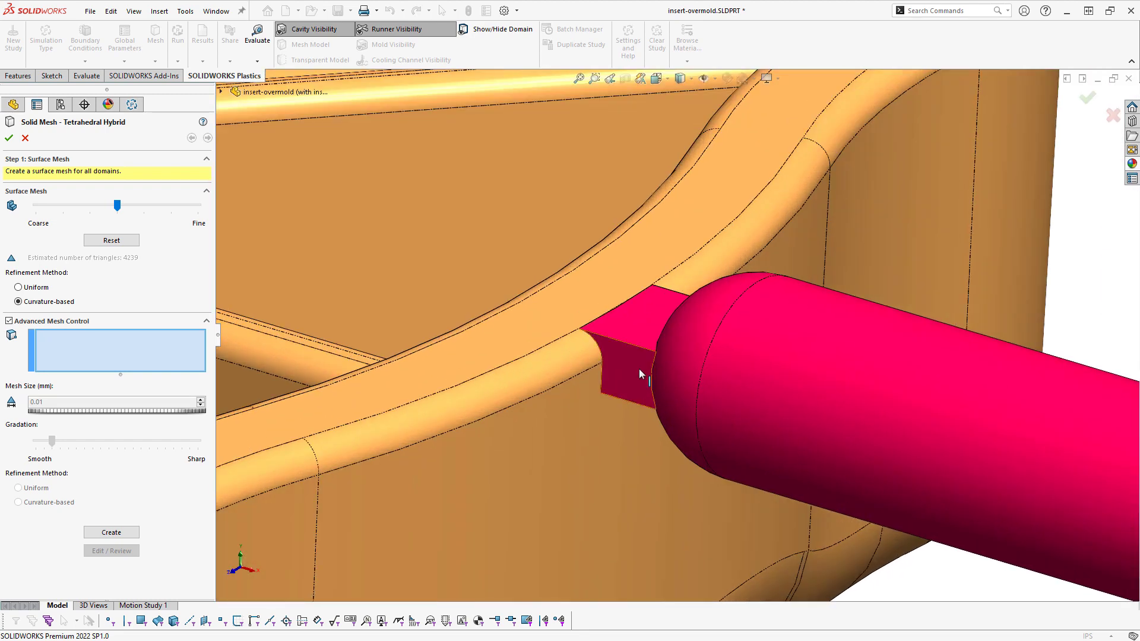
pyautogui.click(639, 369)
pyautogui.click(639, 339)
pyautogui.moveTo(631, 422); pyautogui.dragTo(629, 336, button='middle')
pyautogui.click(646, 372)
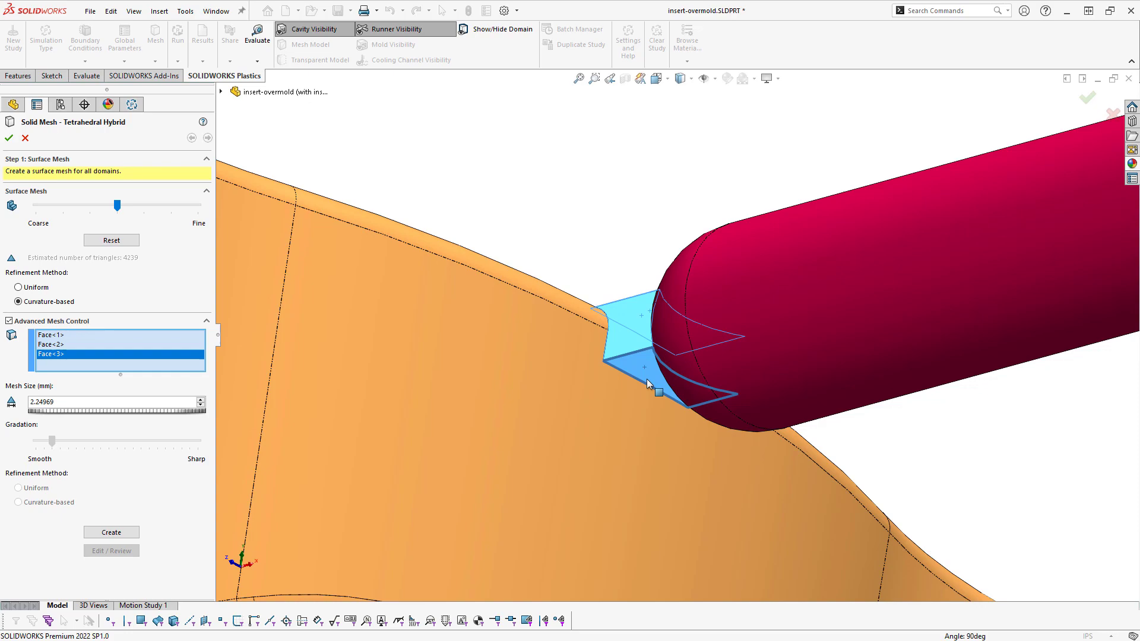
pyautogui.moveTo(646, 378); pyautogui.dragTo(821, 322, button='middle')
pyautogui.click(844, 330)
# Step: Set the gate faces' local mesh size to 0.2 mm and generate the surface mesh
pyautogui.scroll(-5, 820, 321)
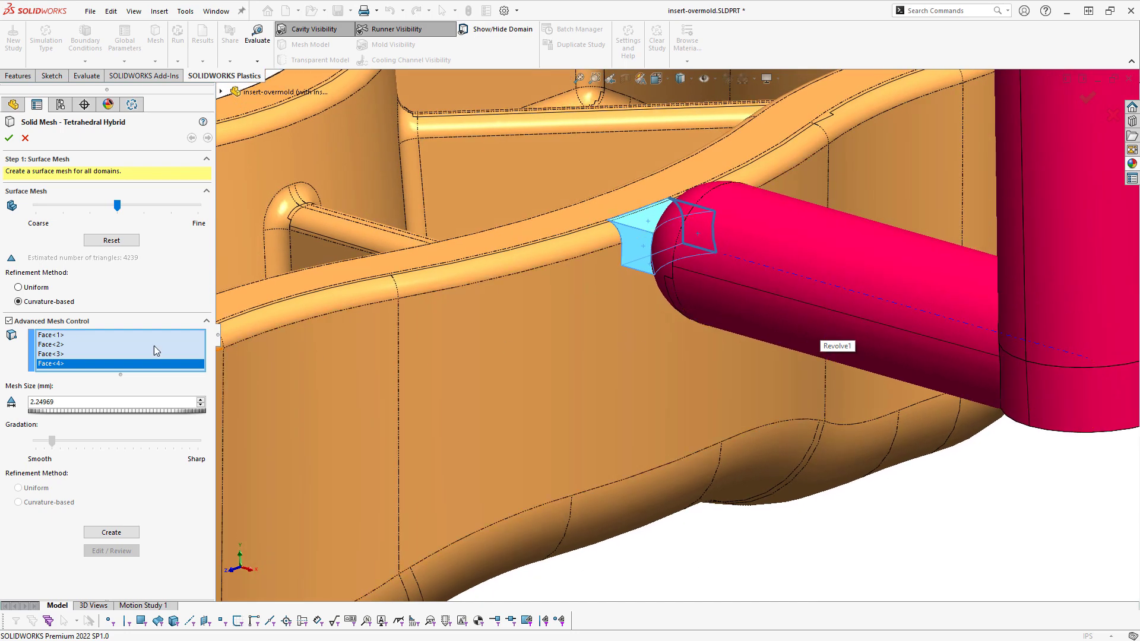
pyautogui.keyDown('shift'); pyautogui.click(76, 336); pyautogui.keyUp('shift')
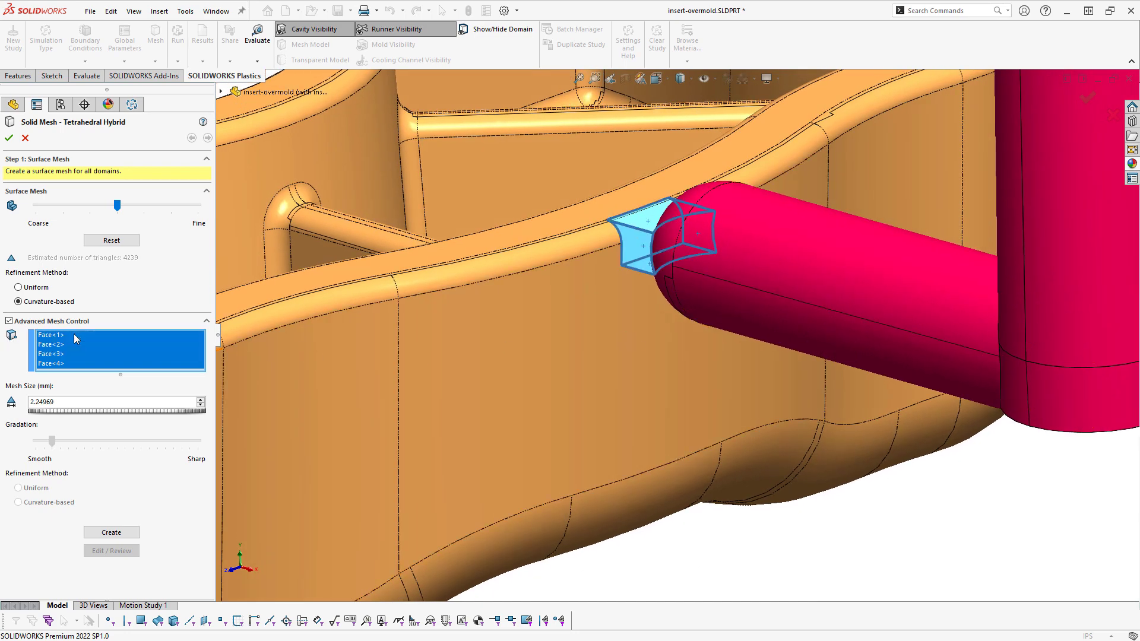
pyautogui.doubleClick(66, 403)
pyautogui.write('.2')
pyautogui.click(111, 532)
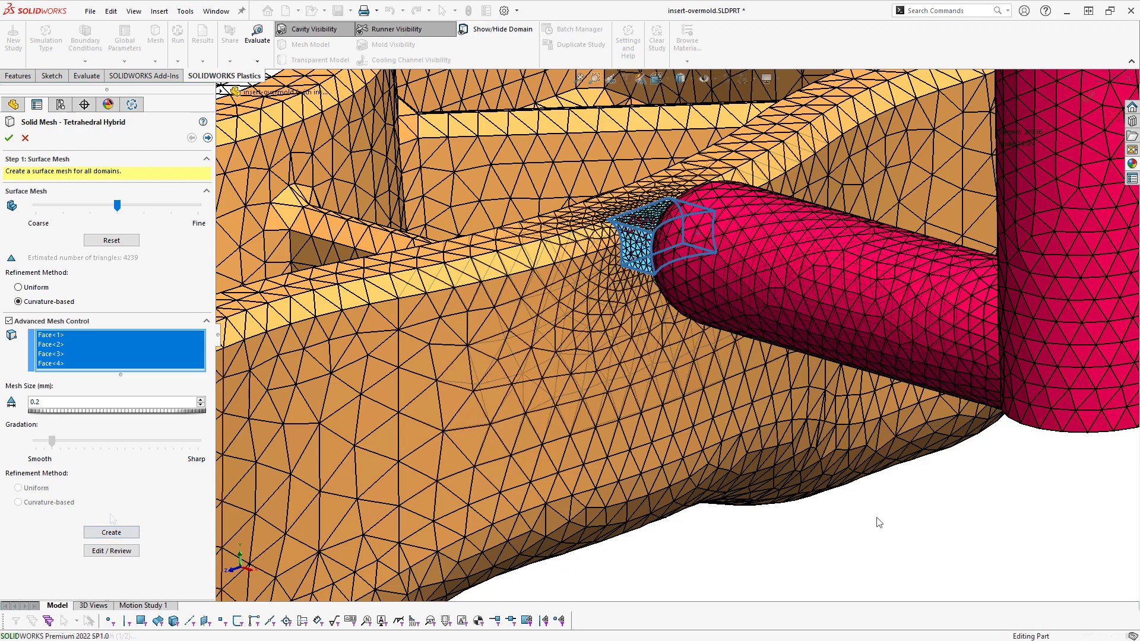
pyautogui.scroll(5, 720, 394)
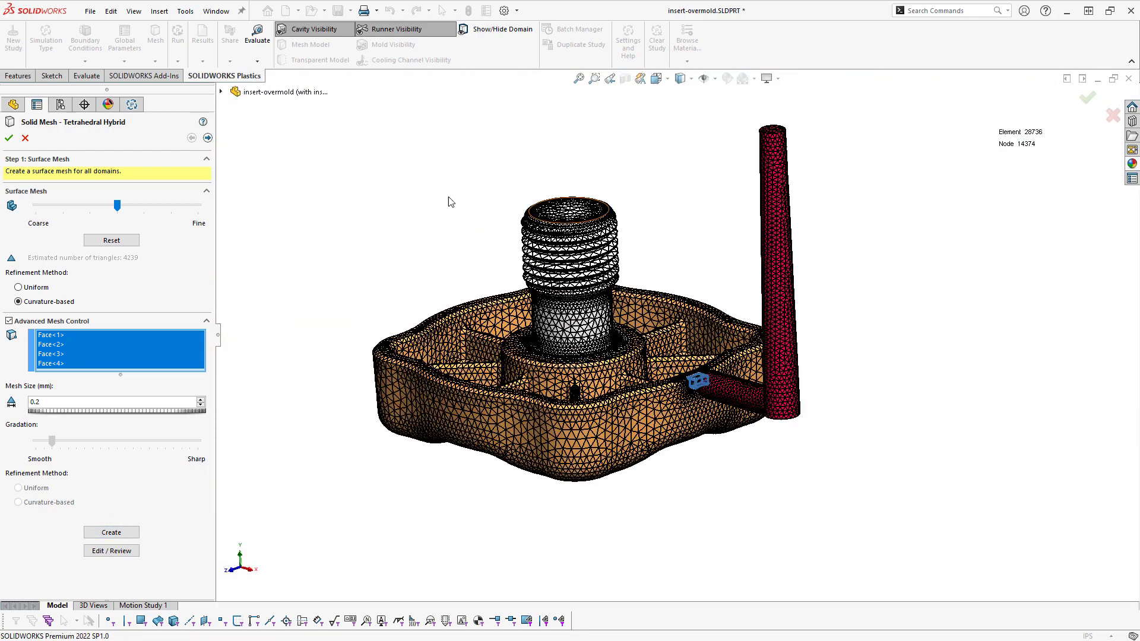
# Step: Generate the solid mesh from the surface mesh and section it to view inside
pyautogui.click(207, 138)
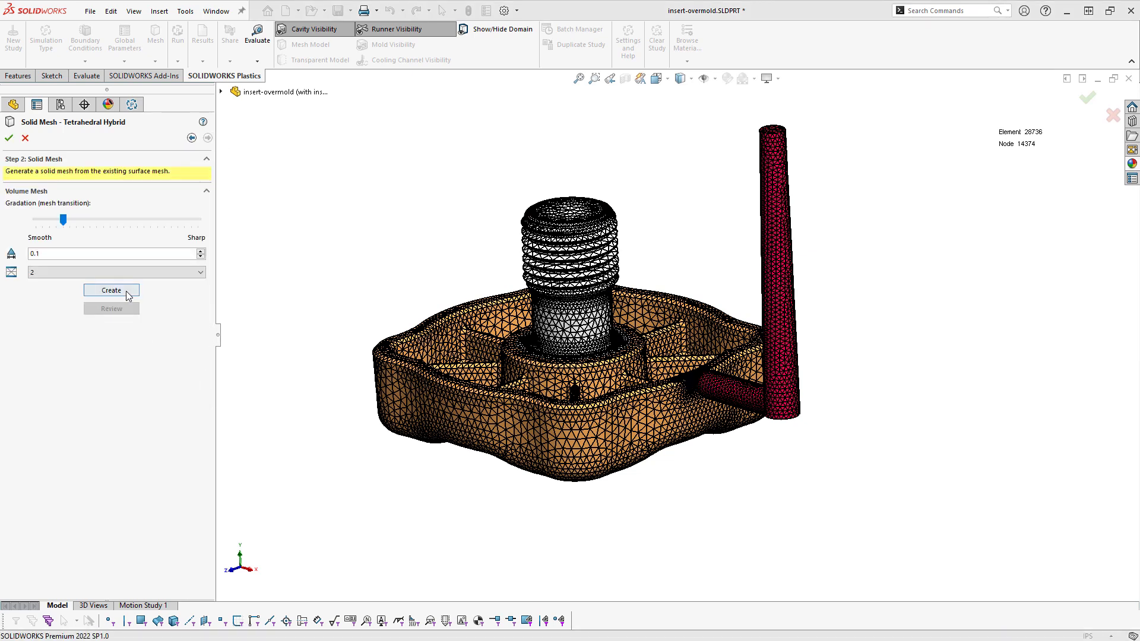
pyautogui.click(127, 296)
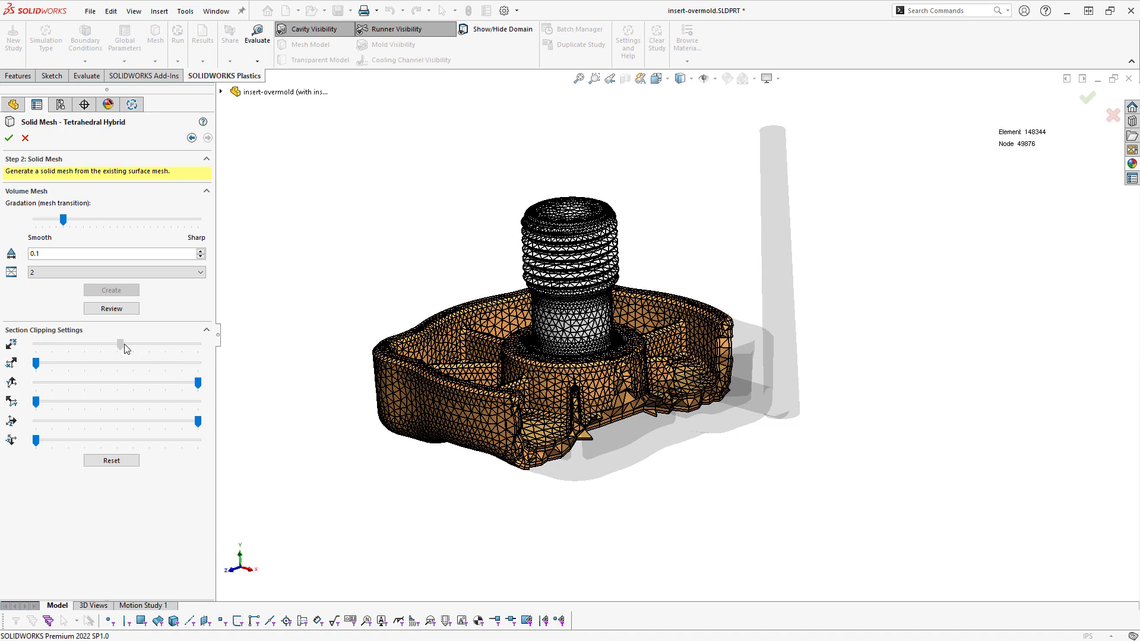
pyautogui.moveTo(119, 344); pyautogui.dragTo(217, 347)
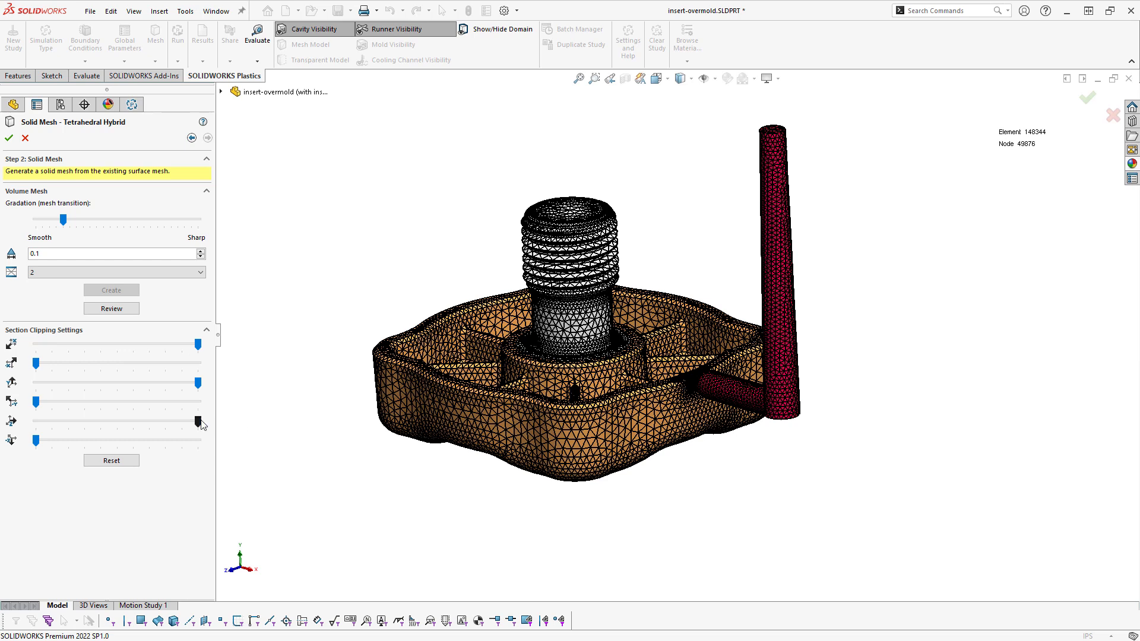
pyautogui.moveTo(161, 425); pyautogui.dragTo(144, 425)
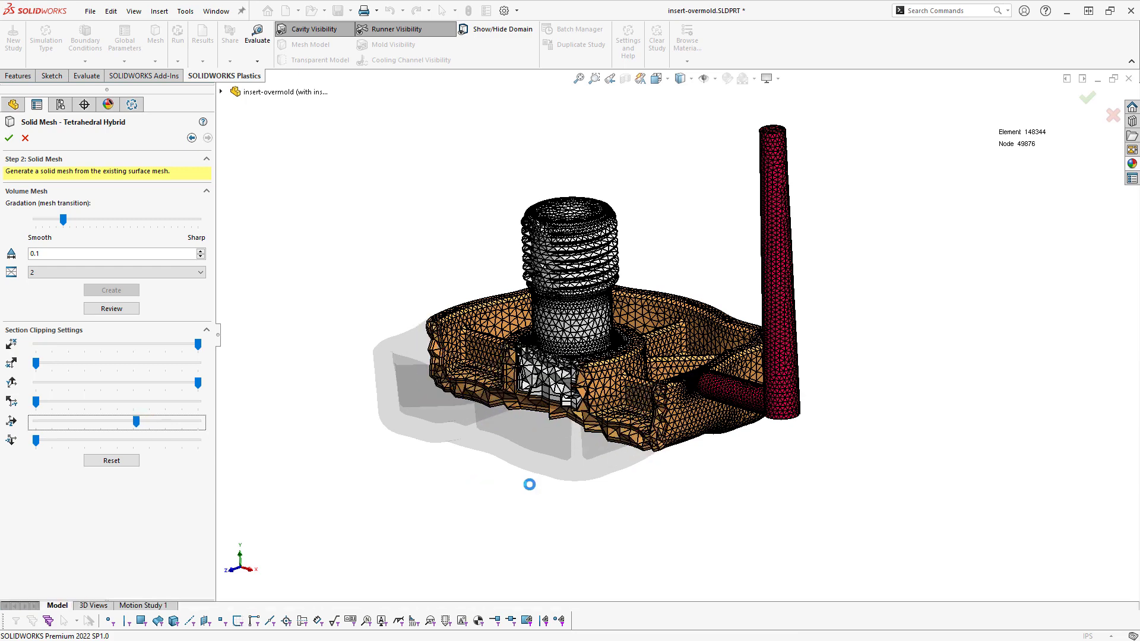
pyautogui.press('Left')
pyautogui.press('Left')
pyautogui.press('Left')
pyautogui.press('Left')
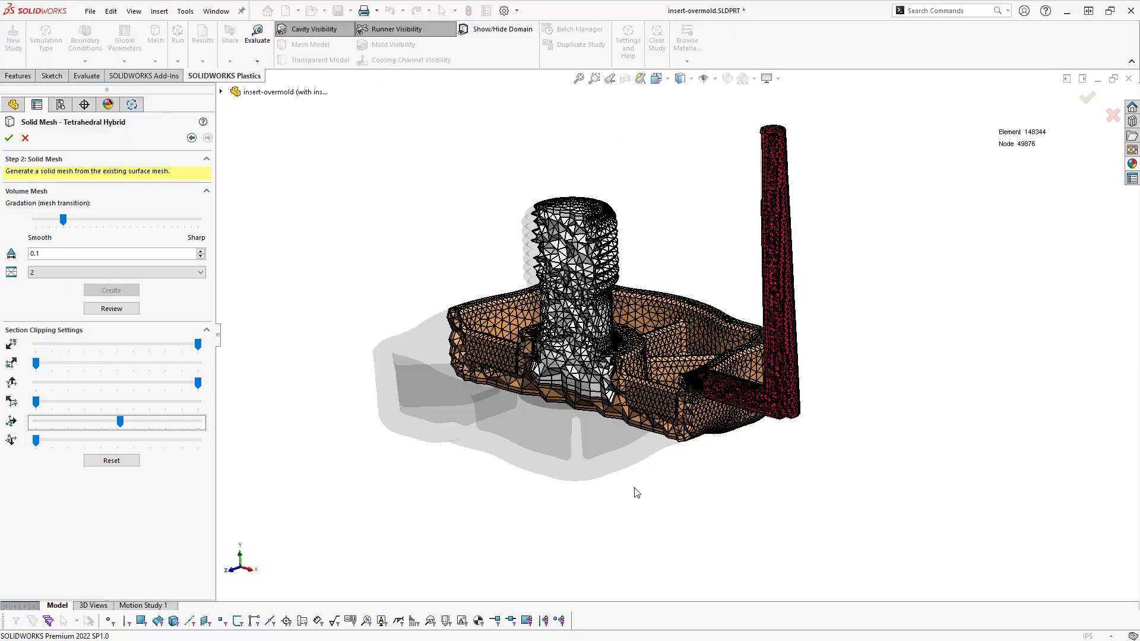
# Step: Inspect the gate and runner mesh closely, then accept the 148344-element hybrid solid mesh
pyautogui.hotkey('ctrl', '1')
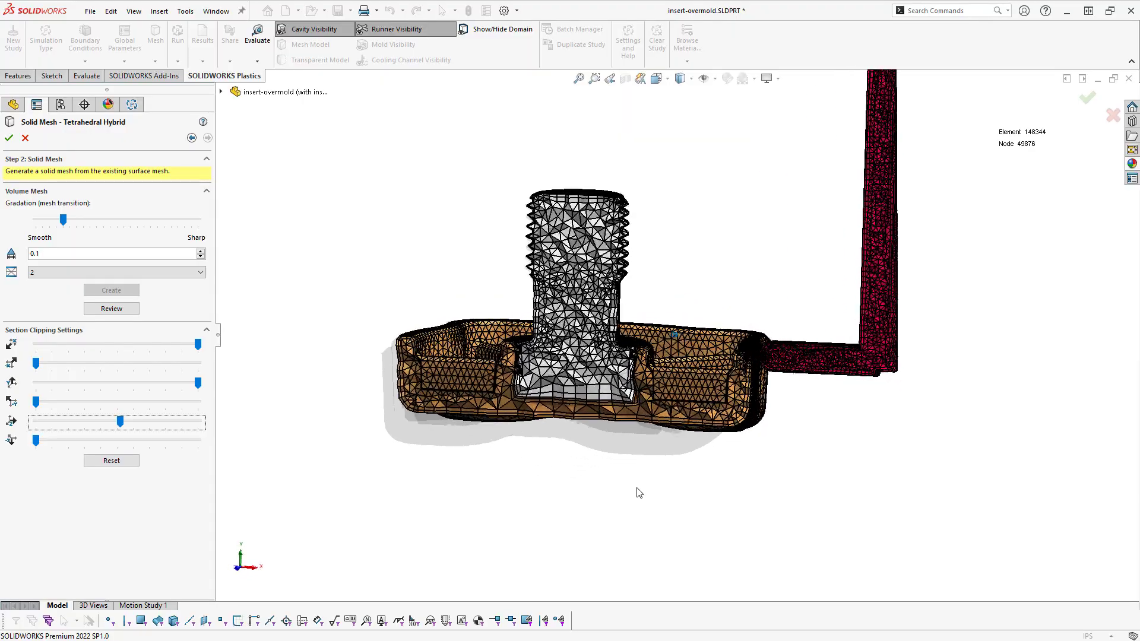
pyautogui.hotkey('shift', 'z')
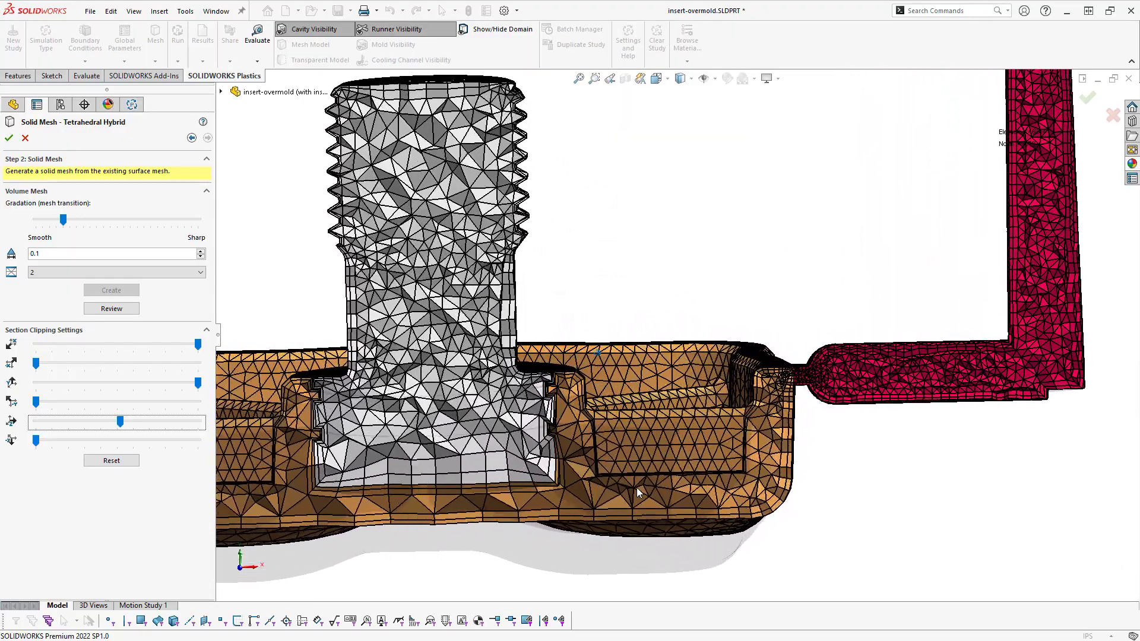
pyautogui.hotkey('shift', 'z')
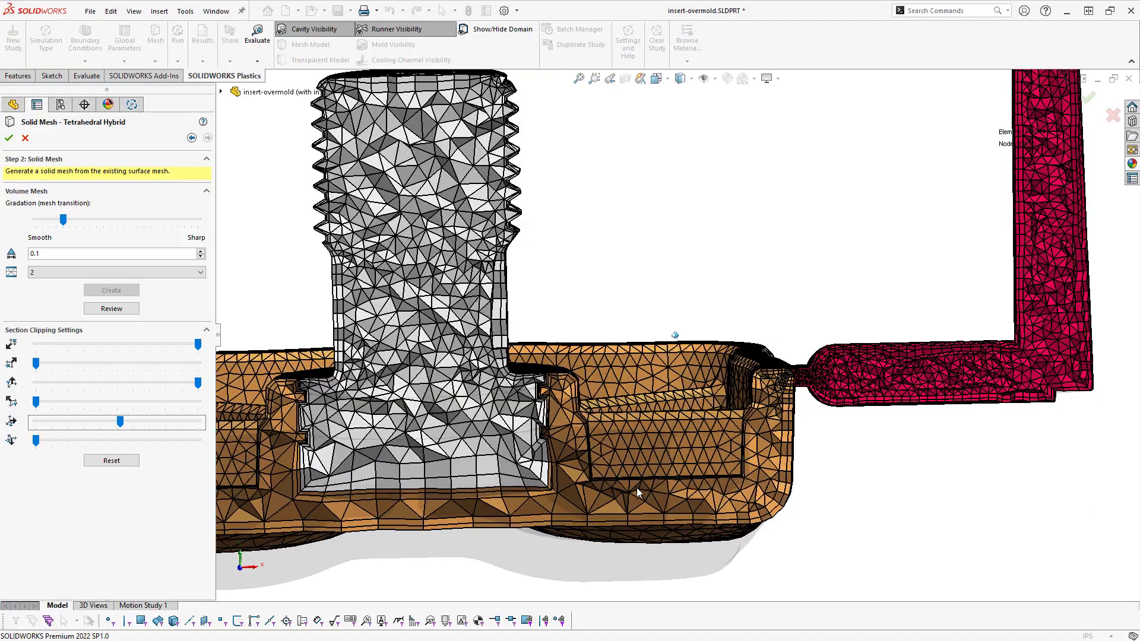
pyautogui.hotkey('shift', 'z')
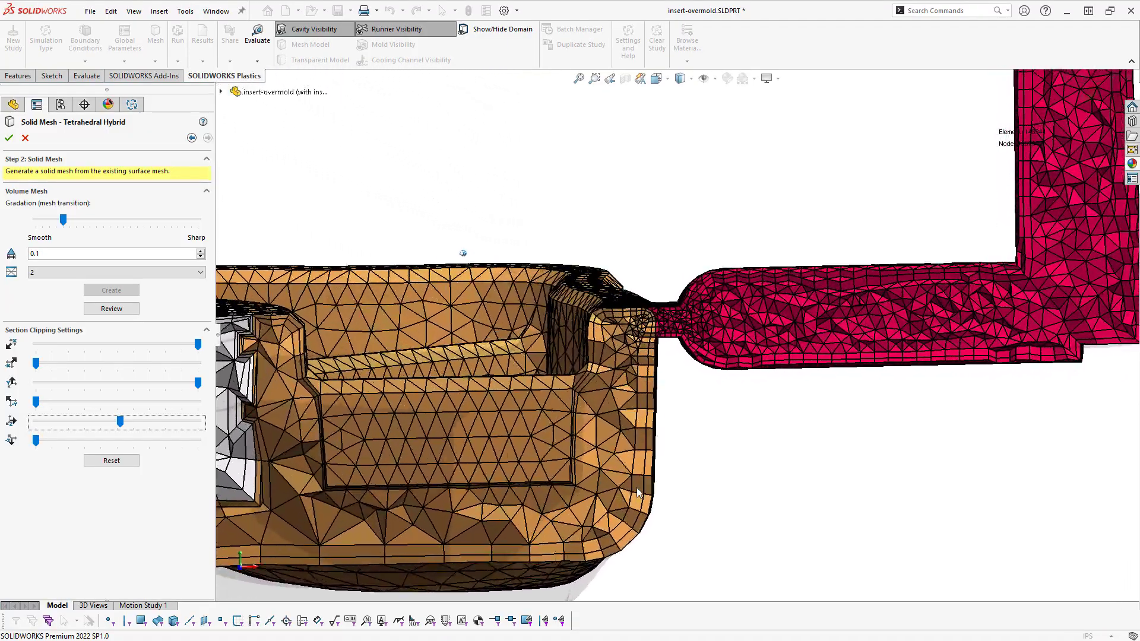
pyautogui.hotkey('shift', 'z')
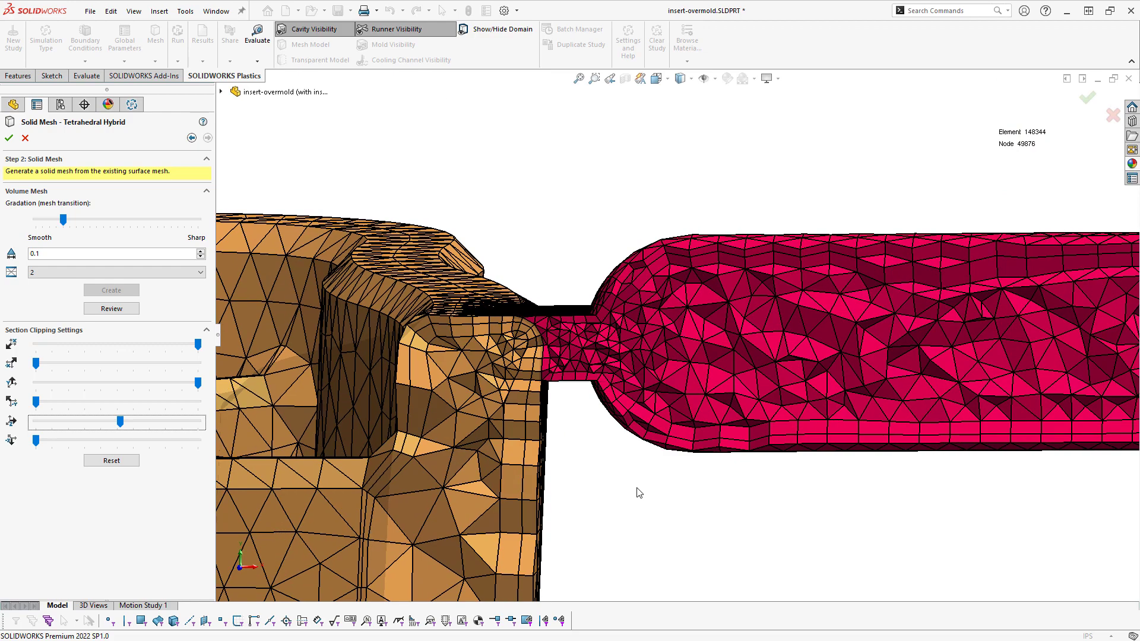
pyautogui.press('Left')
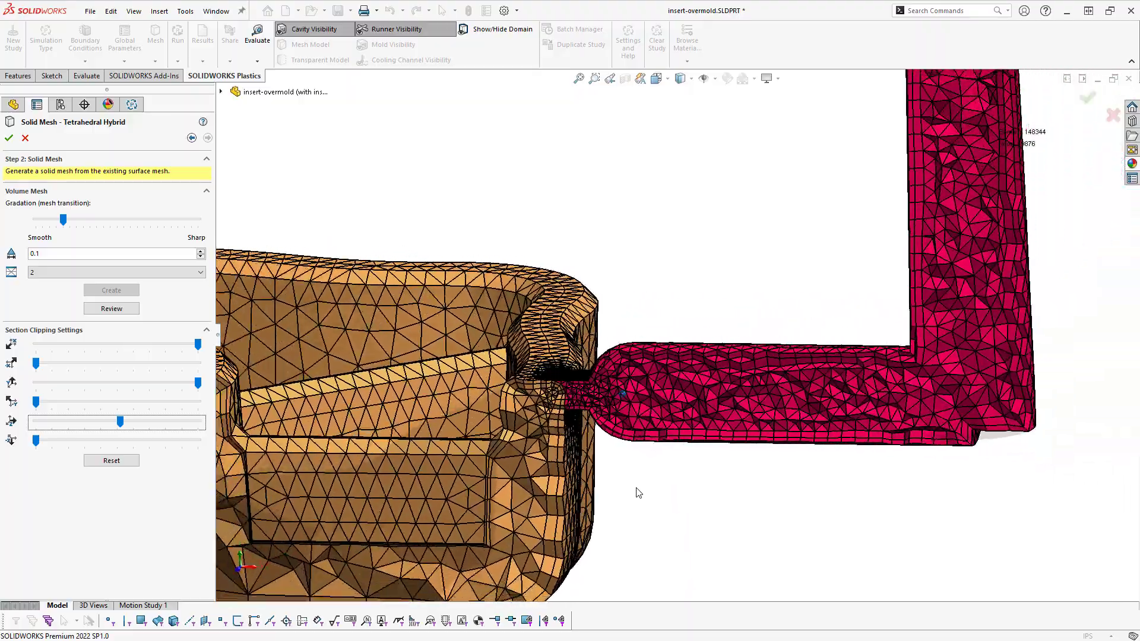
pyautogui.press('z')
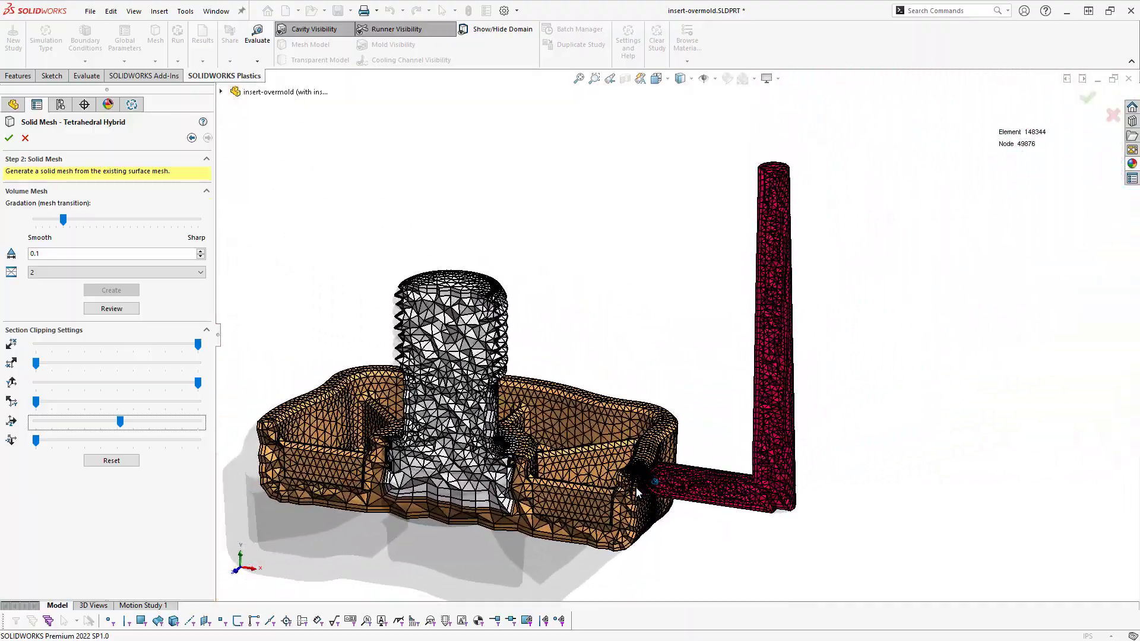
pyautogui.hotkey('ctrl', 'Up')
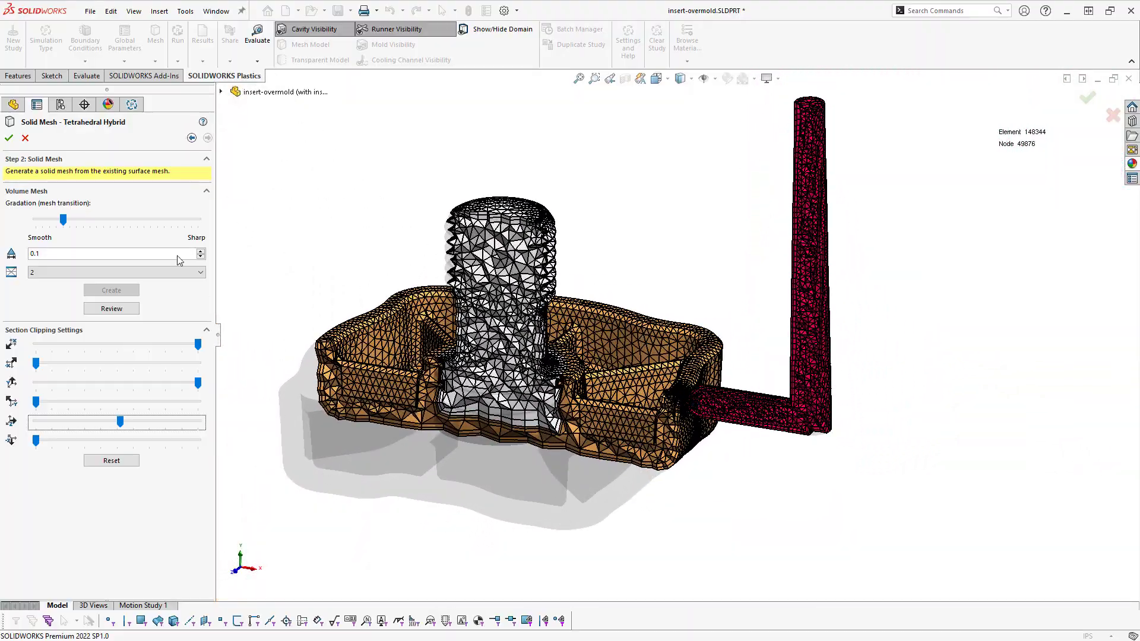
pyautogui.click(9, 138)
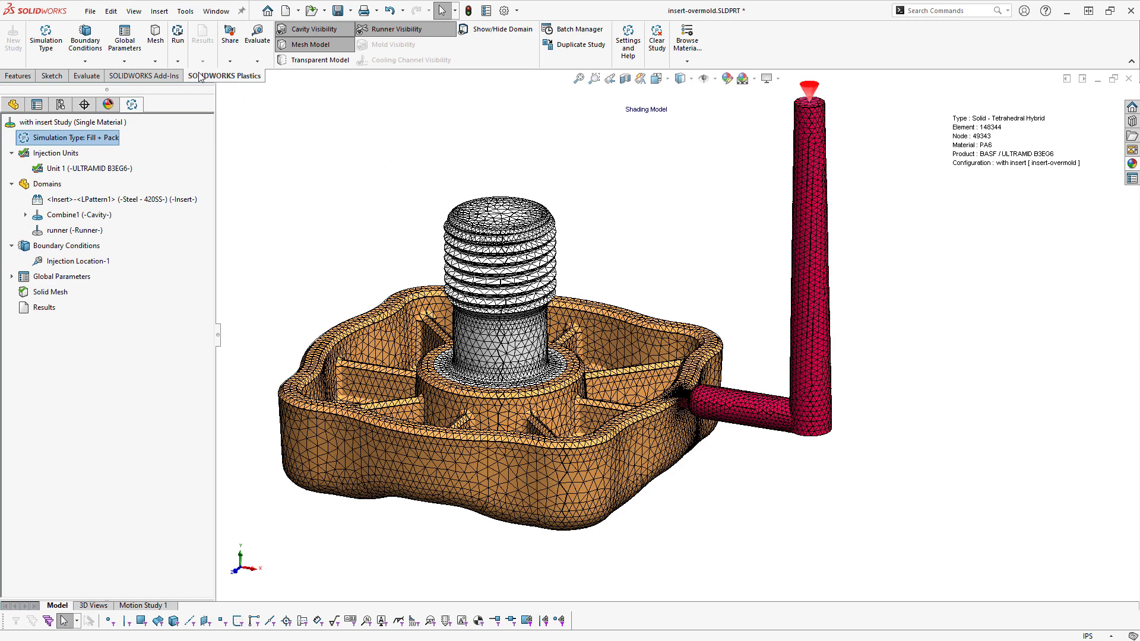
# Step: Run the fill-only analysis, producing a Fill Time result up to 4.5101 sec
pyautogui.click(177, 61)
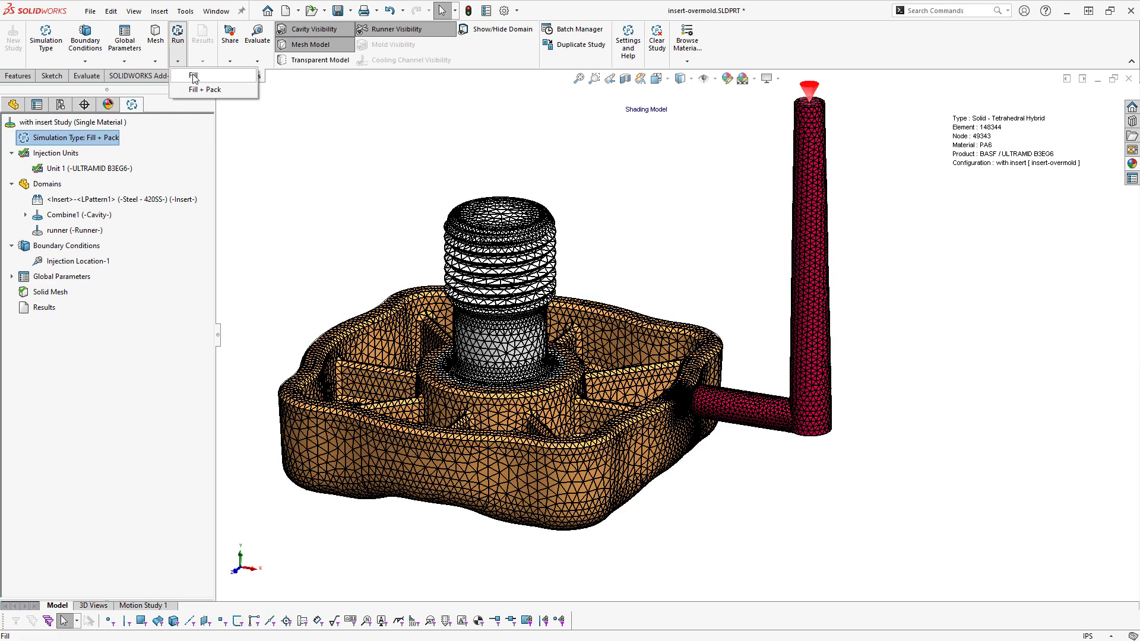
pyautogui.click(193, 76)
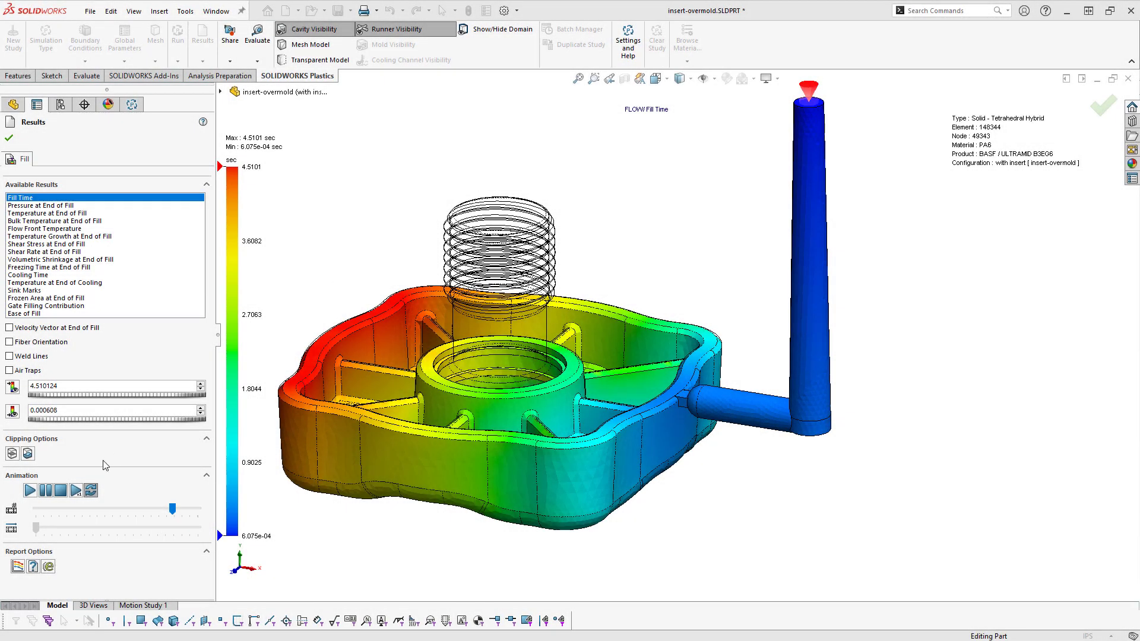
# Step: Play and stop the Fill Time animation, then replay it in Isosurface Mode and stop
pyautogui.click(30, 490)
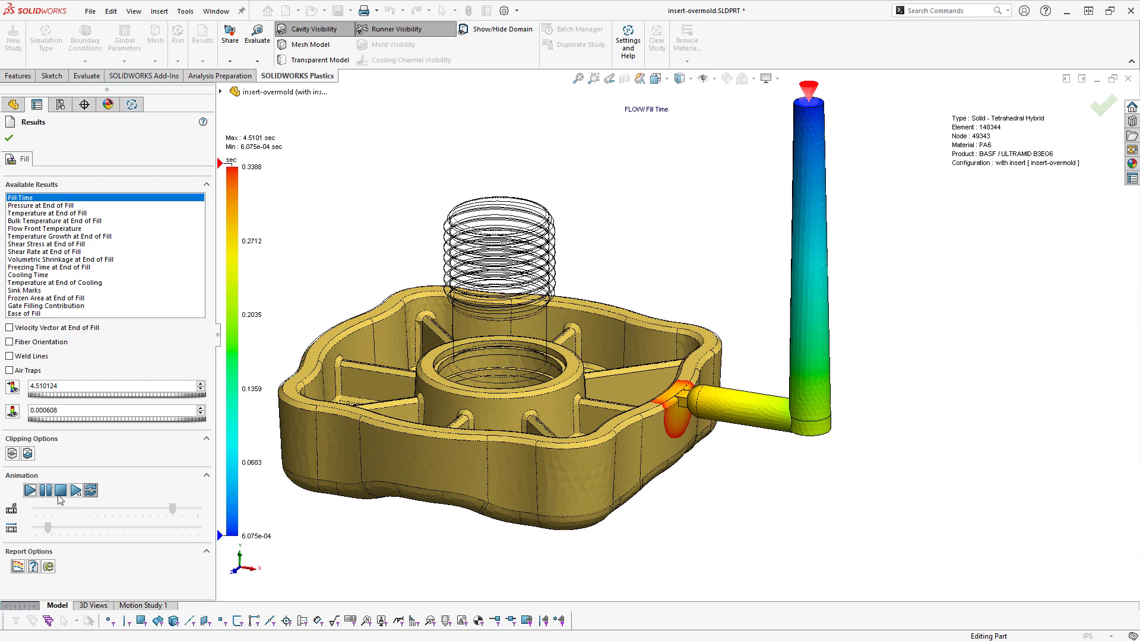
pyautogui.click(60, 491)
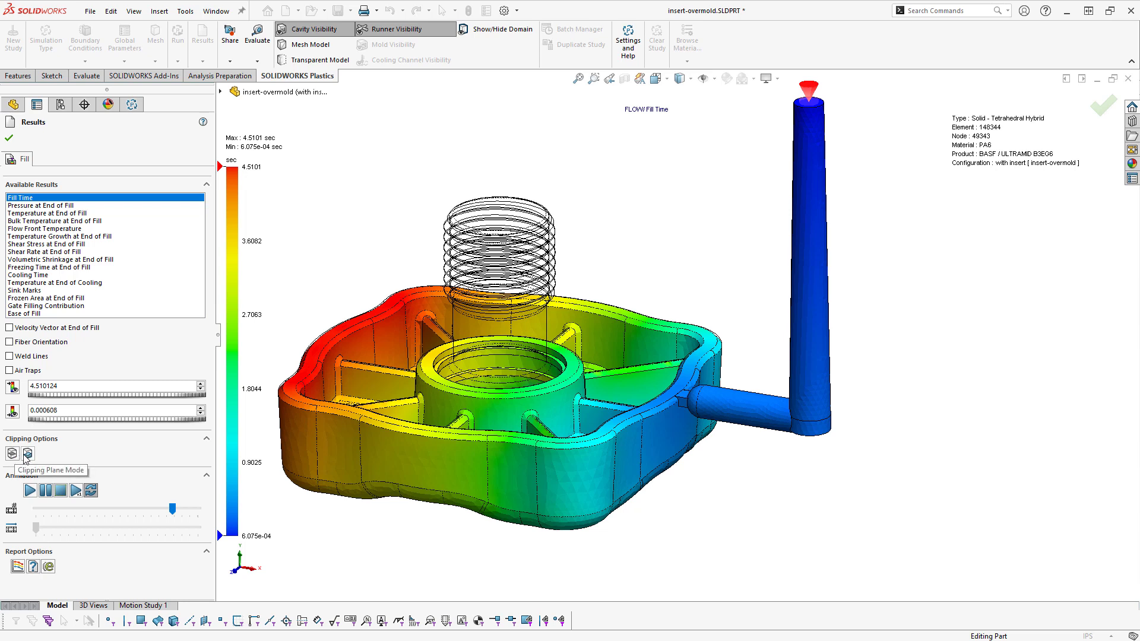
pyautogui.click(28, 454)
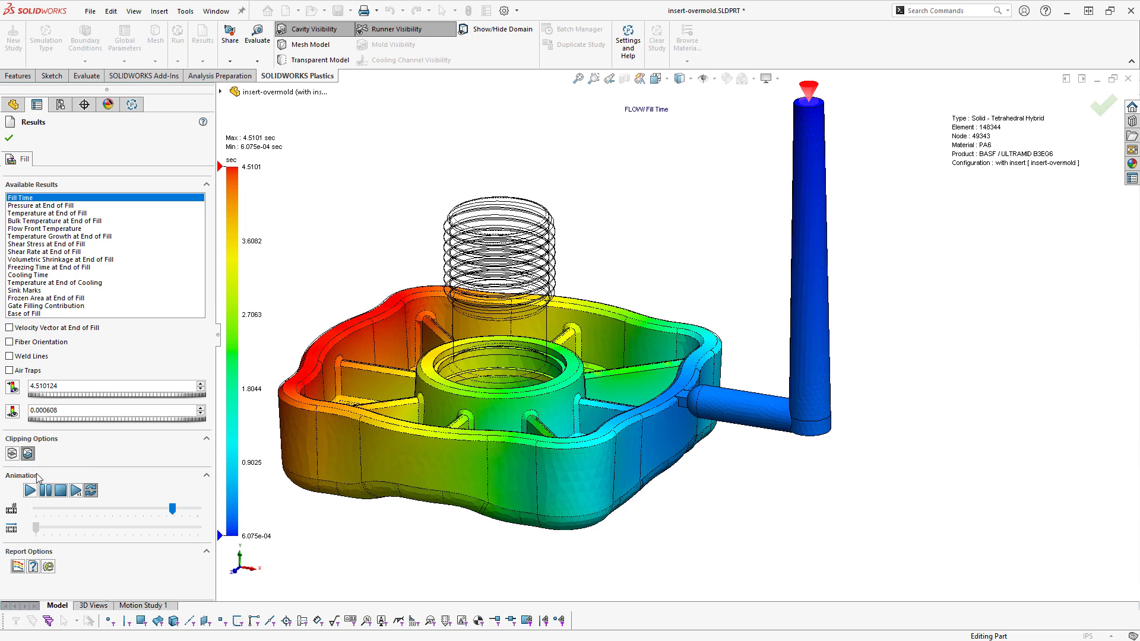
pyautogui.click(30, 490)
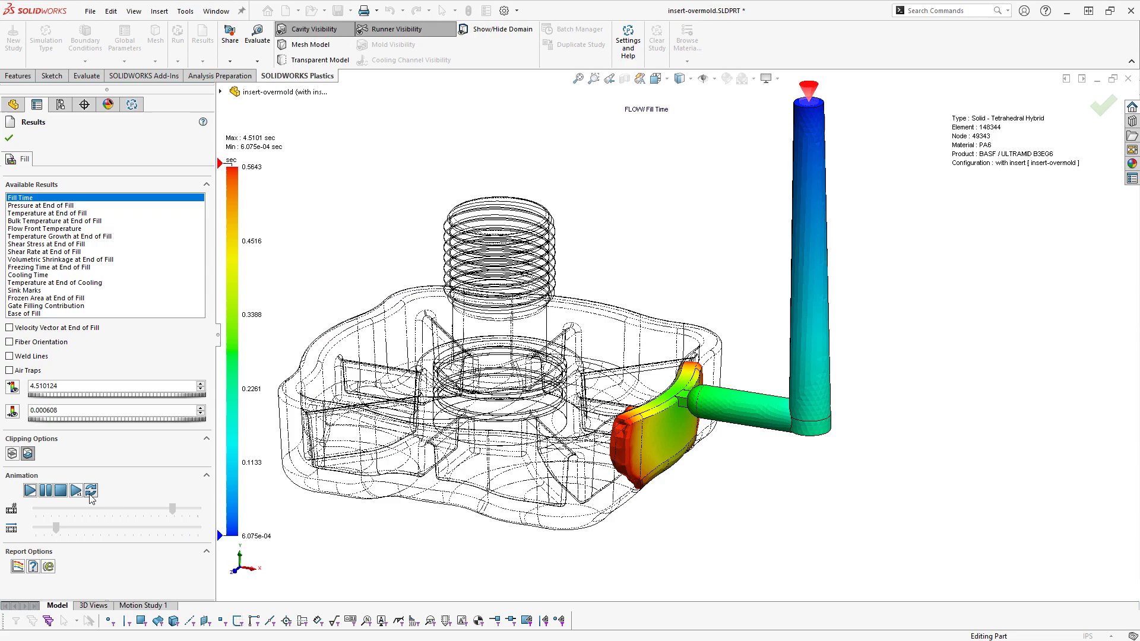
pyautogui.click(64, 492)
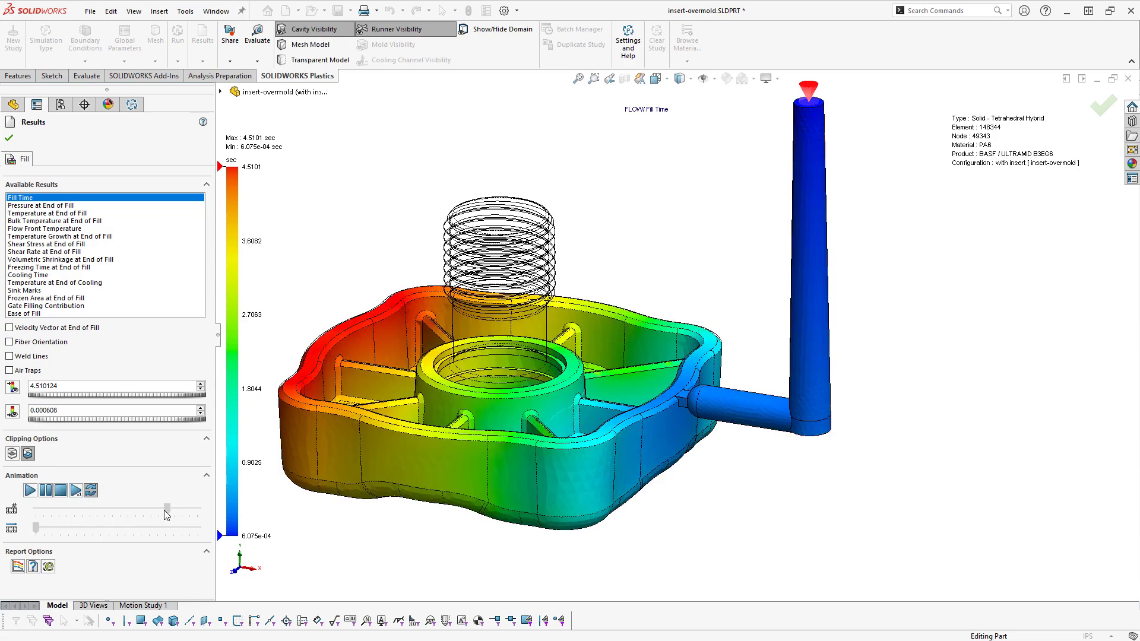
# Step: Replay the isosurface fill animation, stop it at full fill (4.5101 sec), and orbit in on the part
pyautogui.click(30, 490)
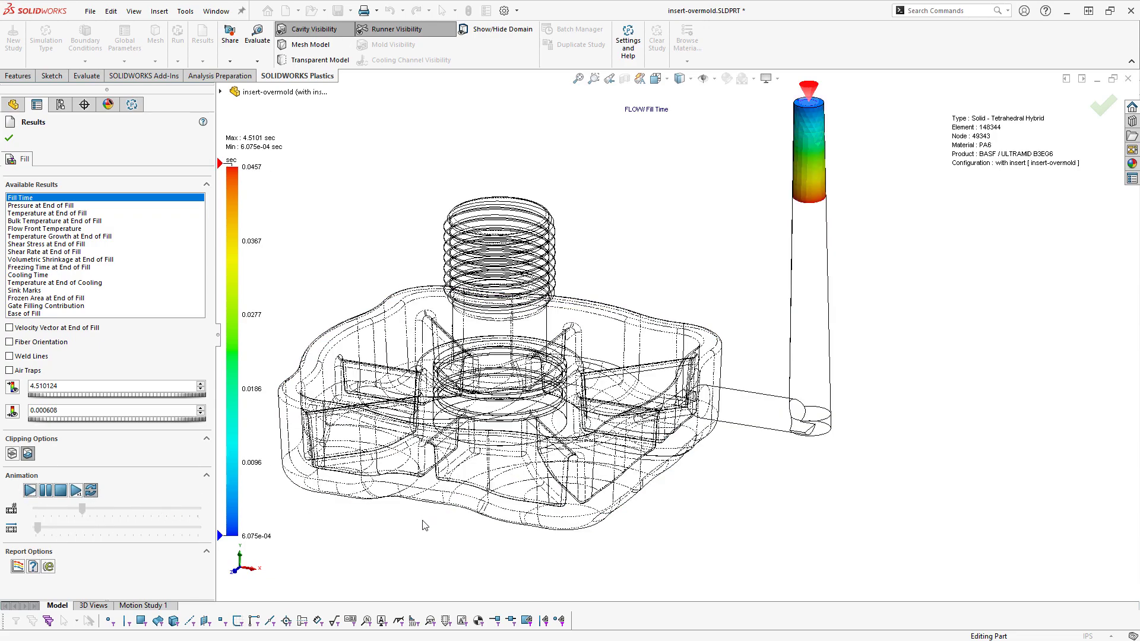
pyautogui.hotkey('ctrl', '1')
pyautogui.hotkey('ctrl', '7')
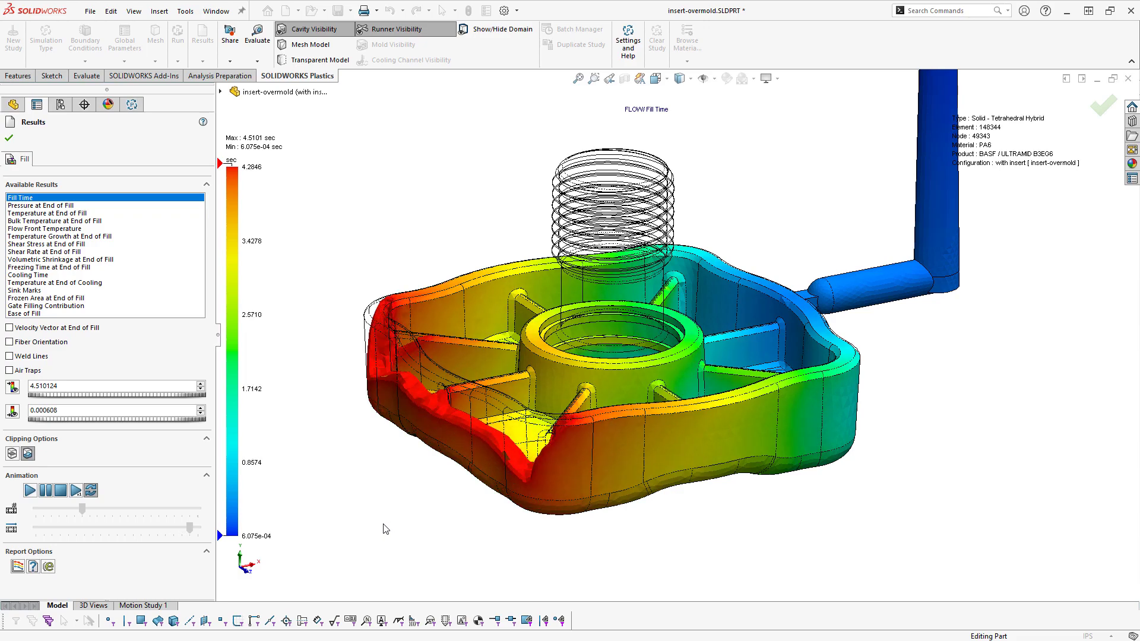
pyautogui.click(60, 490)
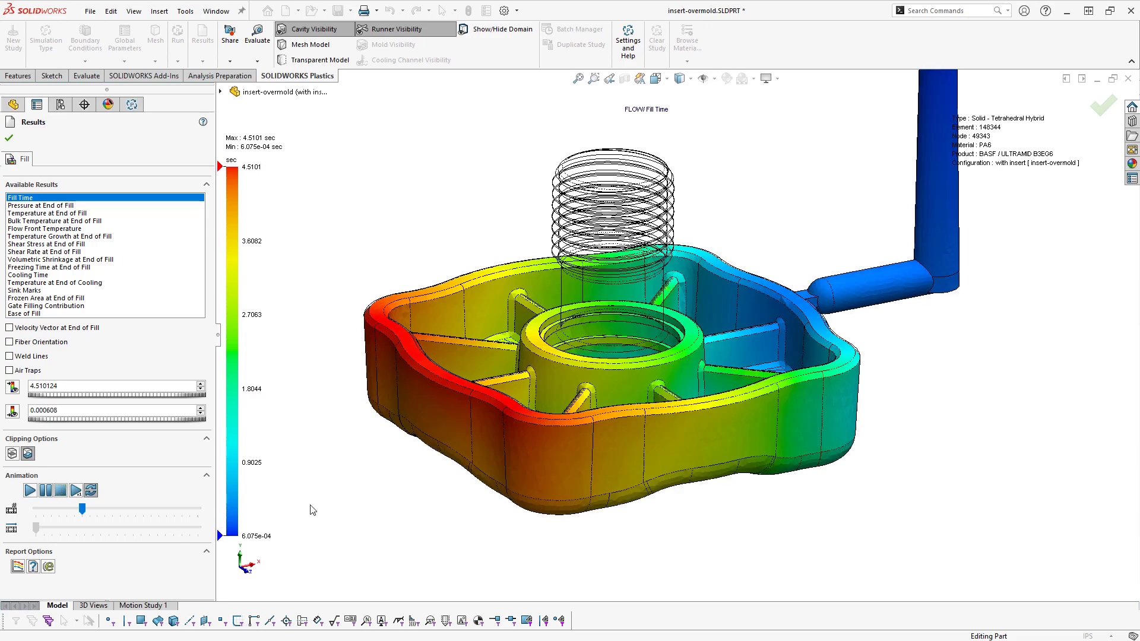
pyautogui.moveTo(314, 510); pyautogui.dragTo(291, 451, button='middle')
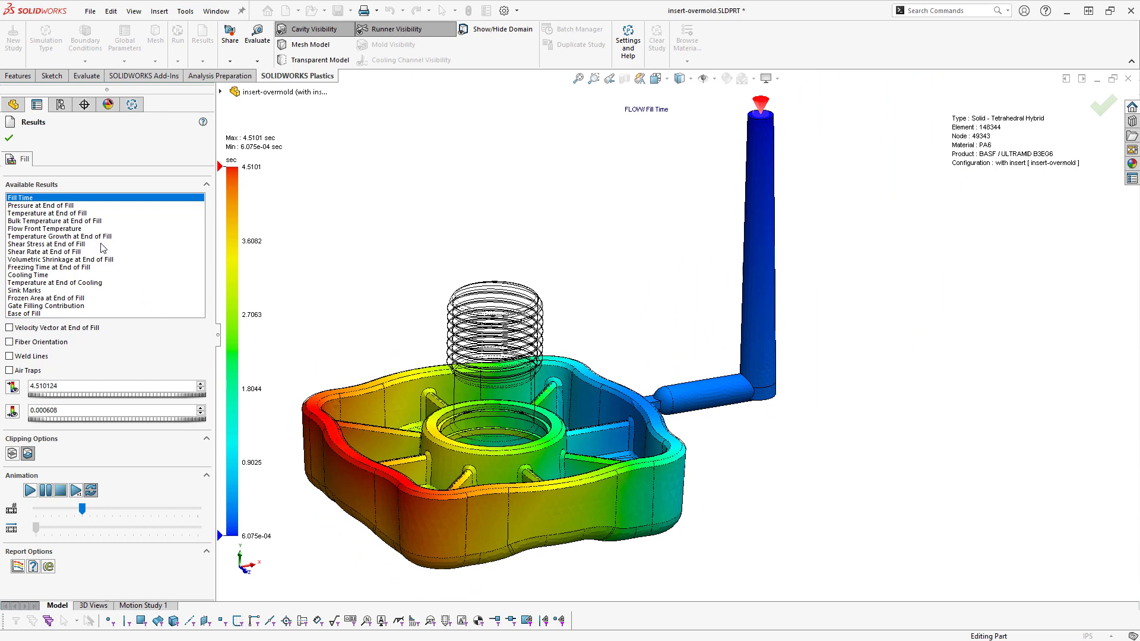
# Step: Show Temperature at End of Fill and clip the result along Front Plane
pyautogui.click(76, 214)
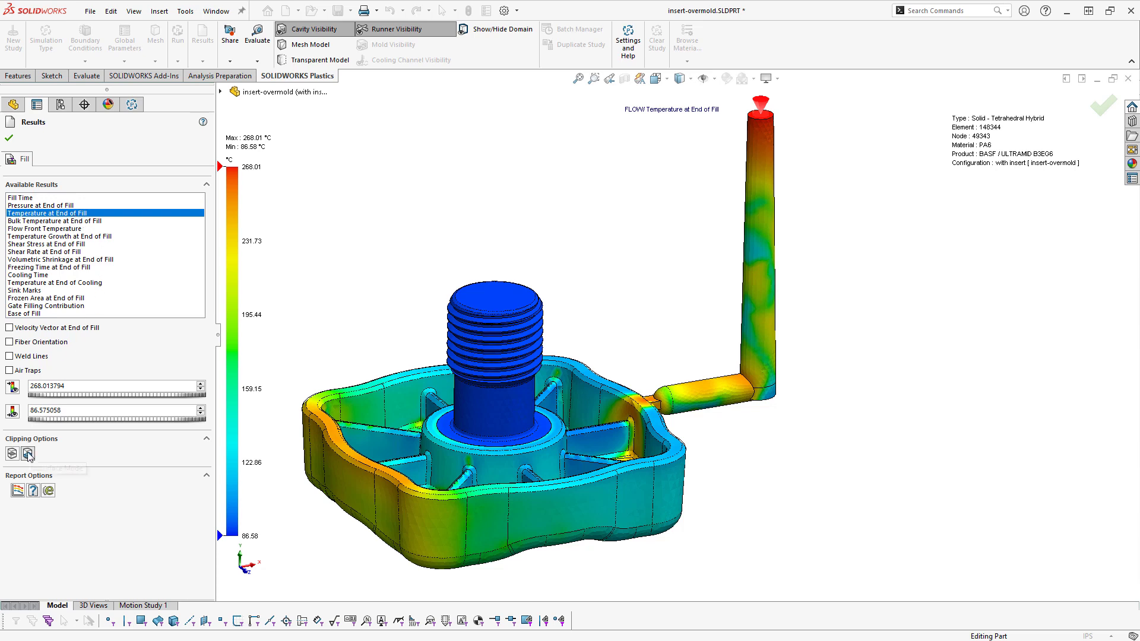
pyautogui.click(11, 454)
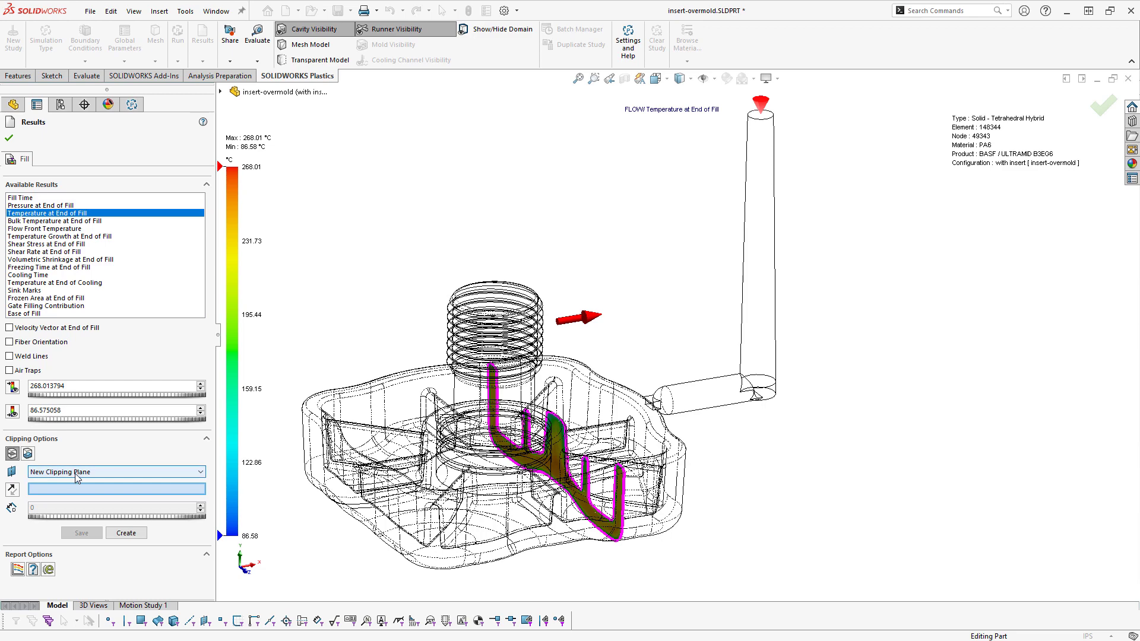
pyautogui.click(221, 93)
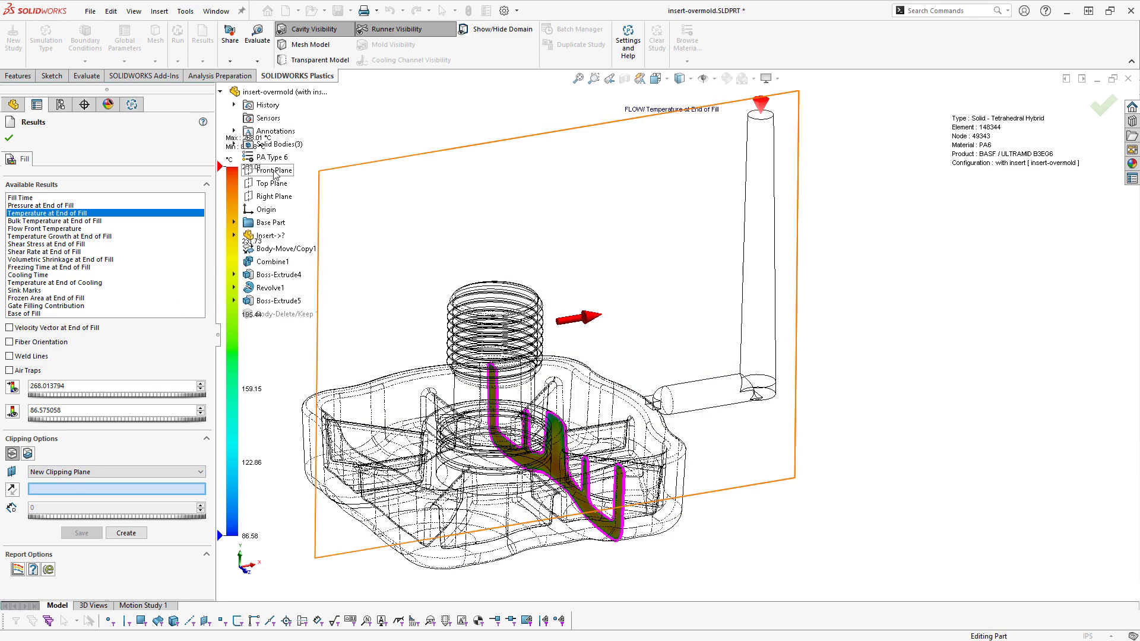
pyautogui.click(275, 171)
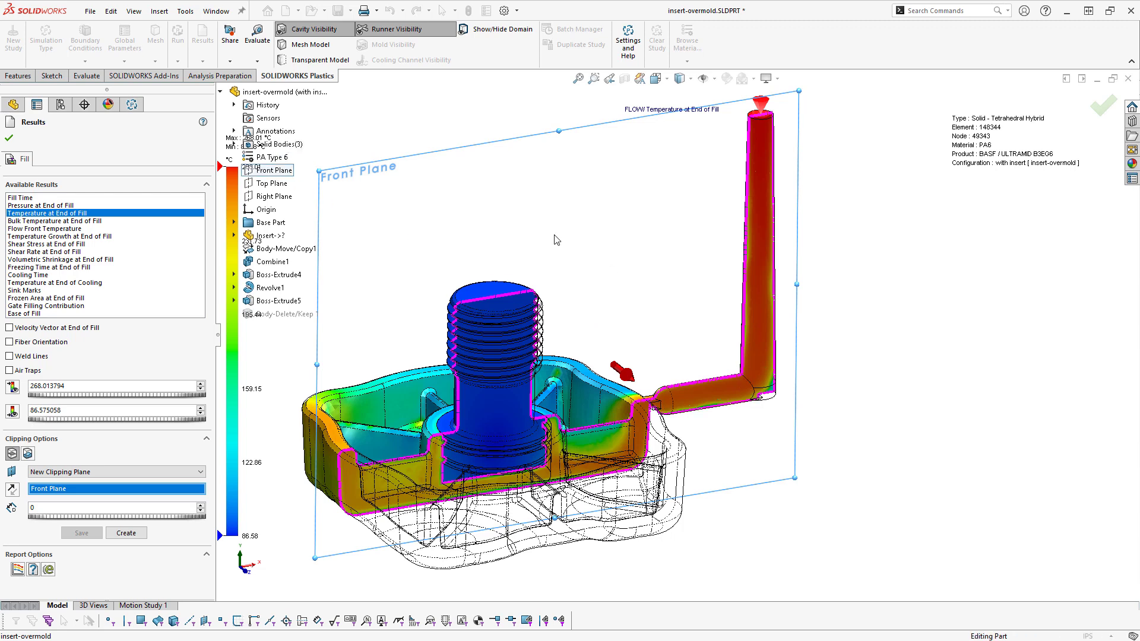
# Step: Inspect the clipped temperature section from front and isometric views, then turn clipping off
pyautogui.hotkey('ctrl', '1')
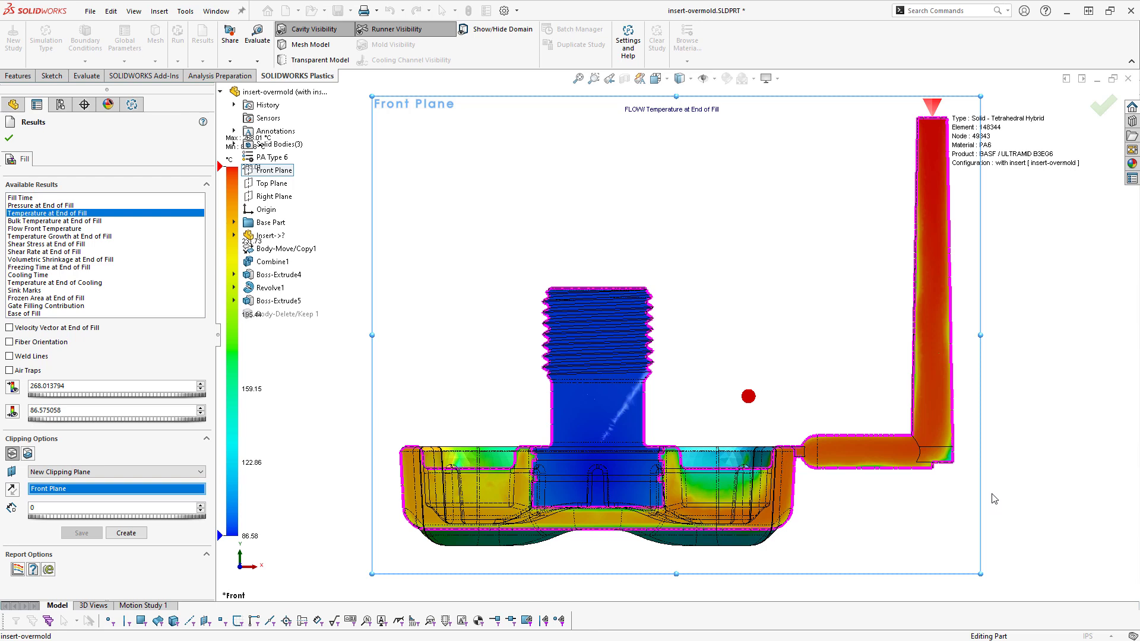
pyautogui.hotkey('ctrl', '7')
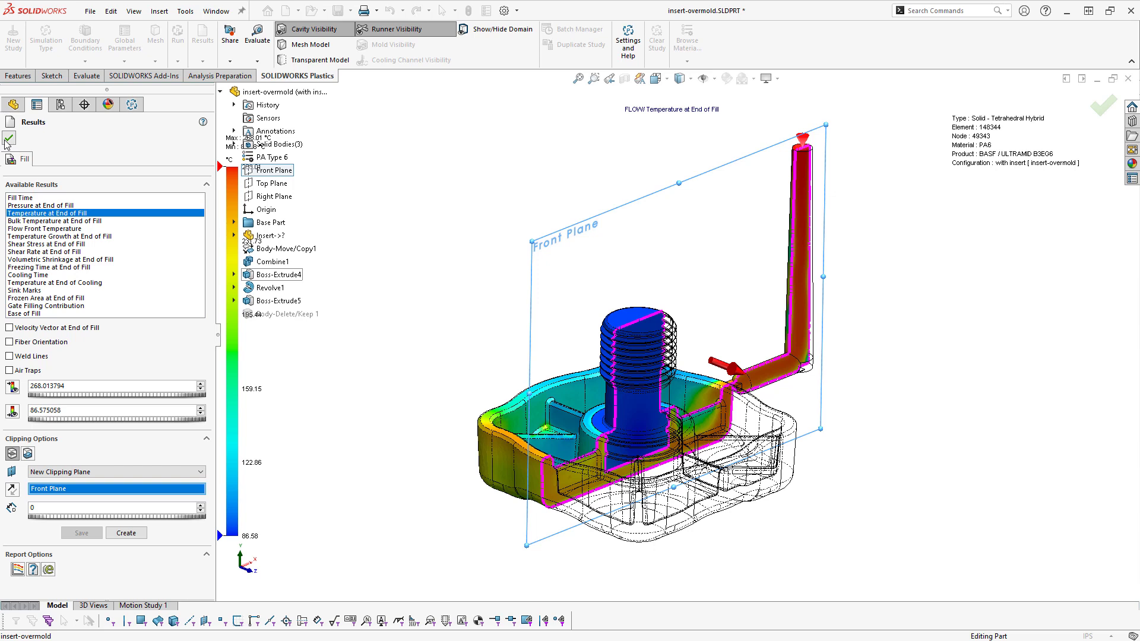
pyautogui.click(12, 454)
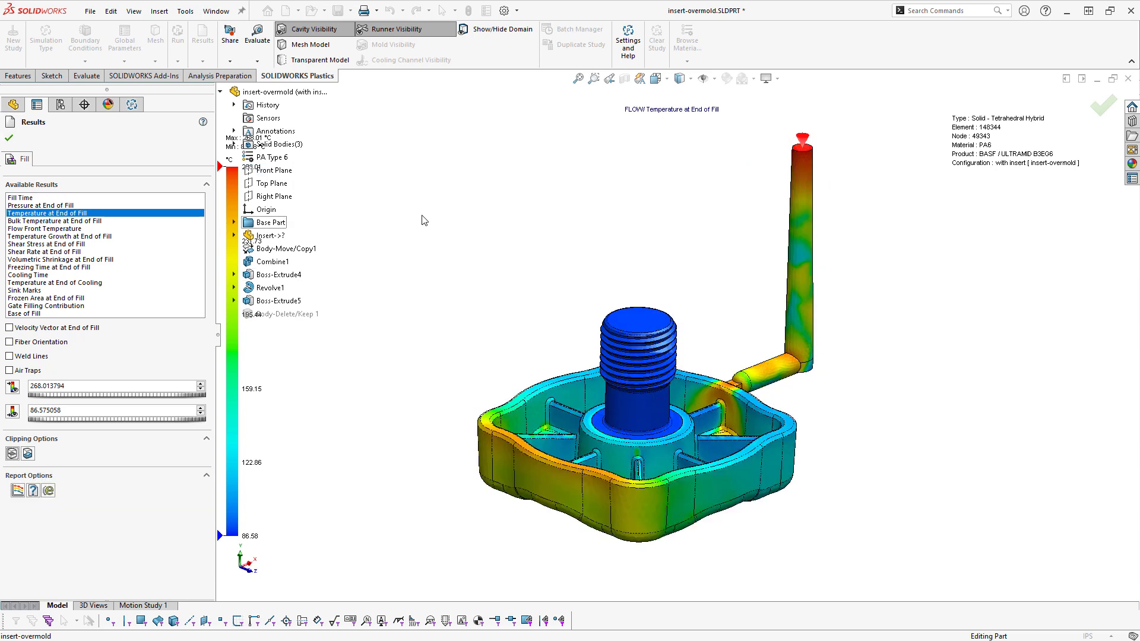
# Step: Turn Runner Visibility off, leaving the sprue and runner as outlines, then open the Show/Hide Domain list
pyautogui.click(405, 36)
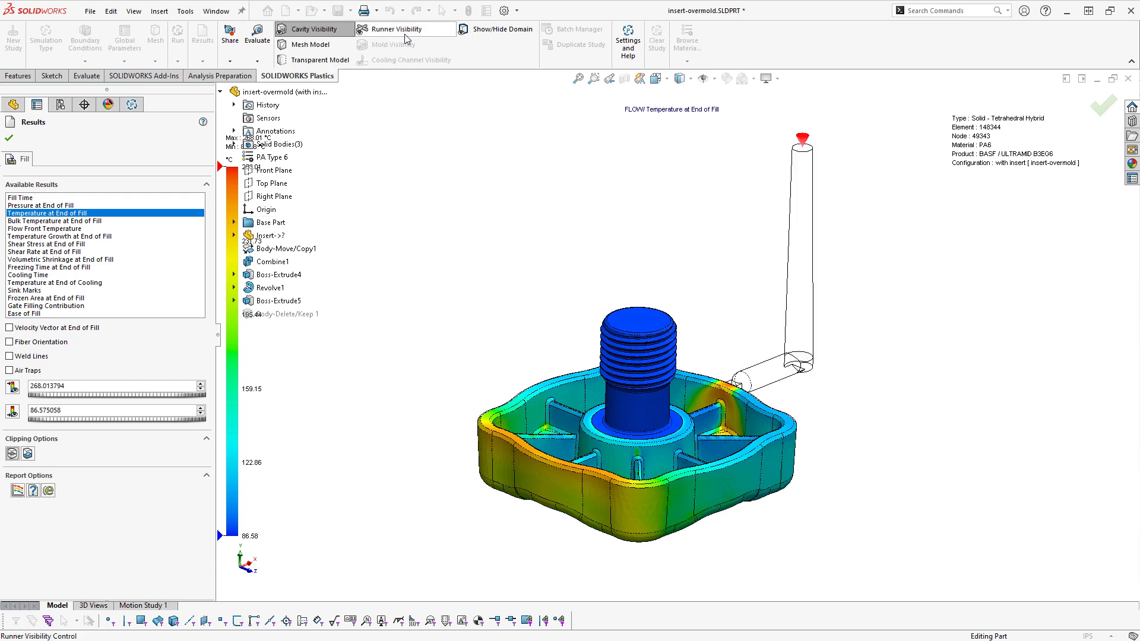
pyautogui.click(405, 38)
pyautogui.click(406, 37)
pyautogui.click(495, 30)
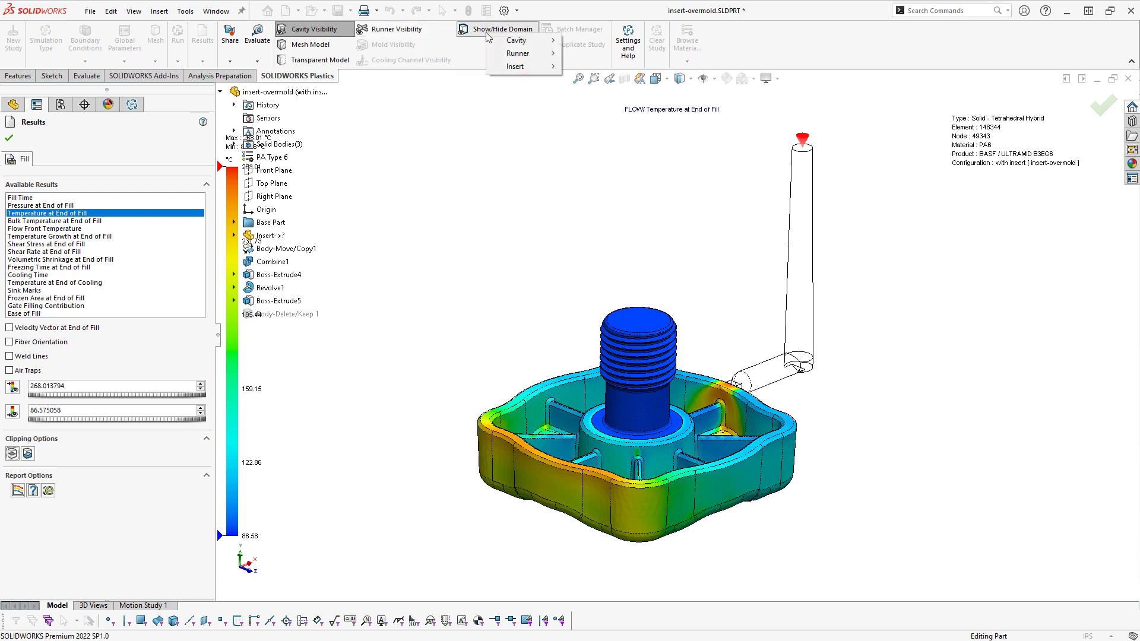
pyautogui.moveTo(509, 66)
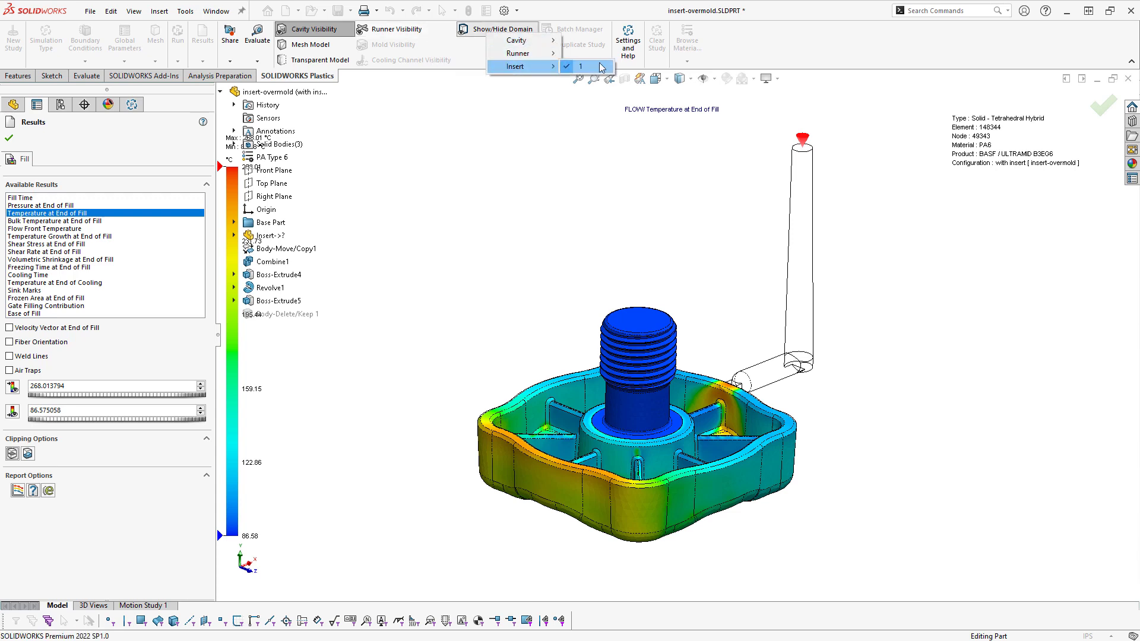